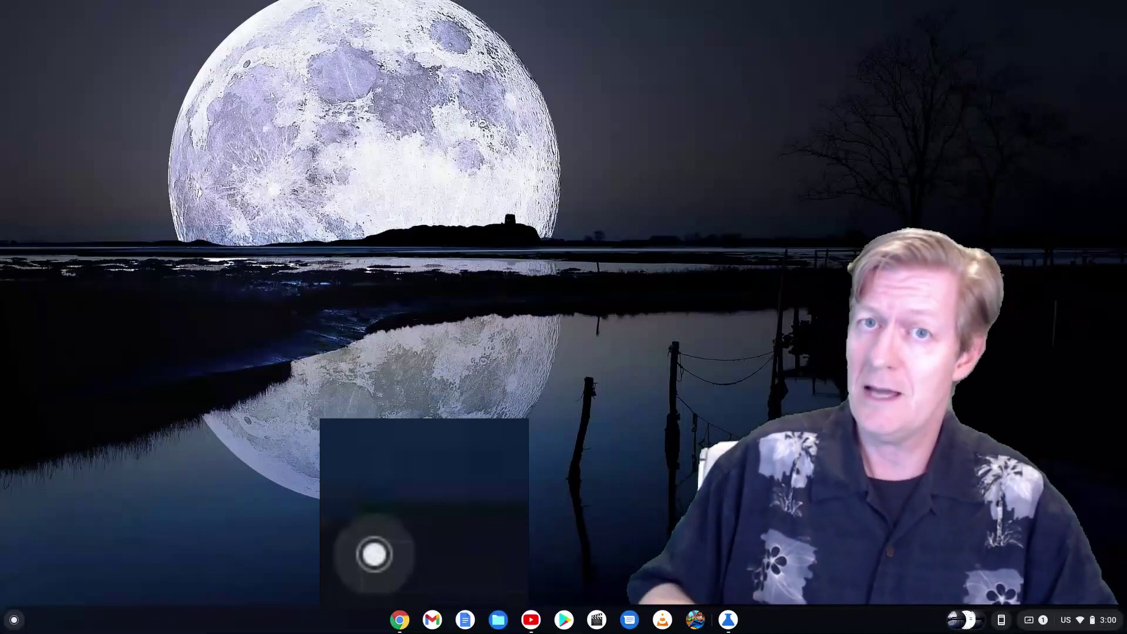
Open the launcher and expand it to the full grid showing Play Store, Chrome, Docs and Gmail
left_click(14, 621)
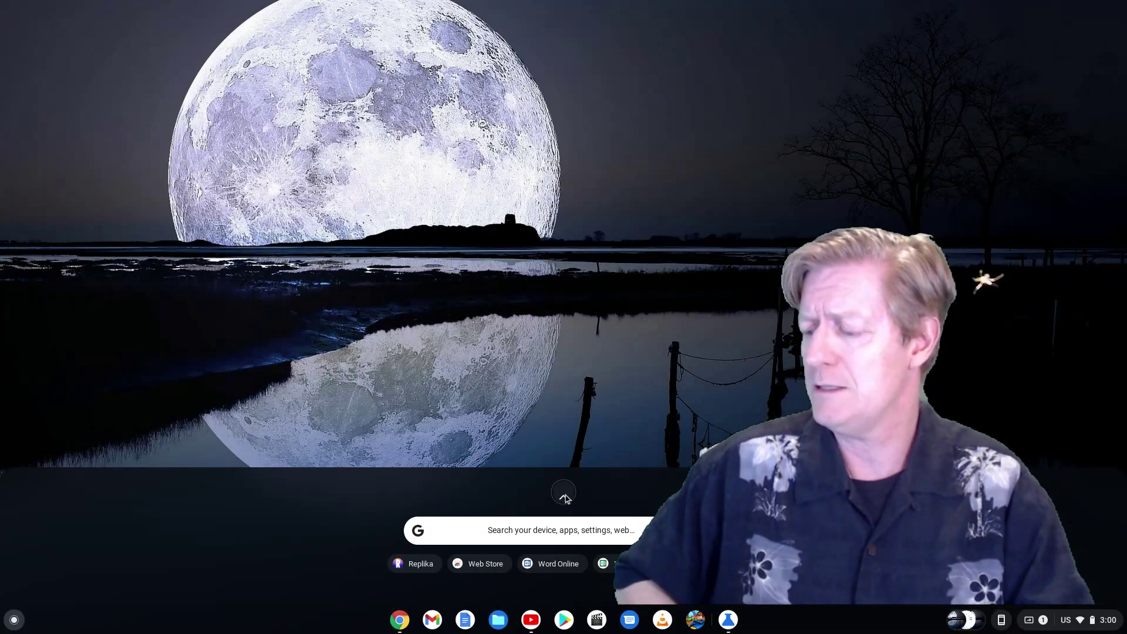
left_click(564, 495)
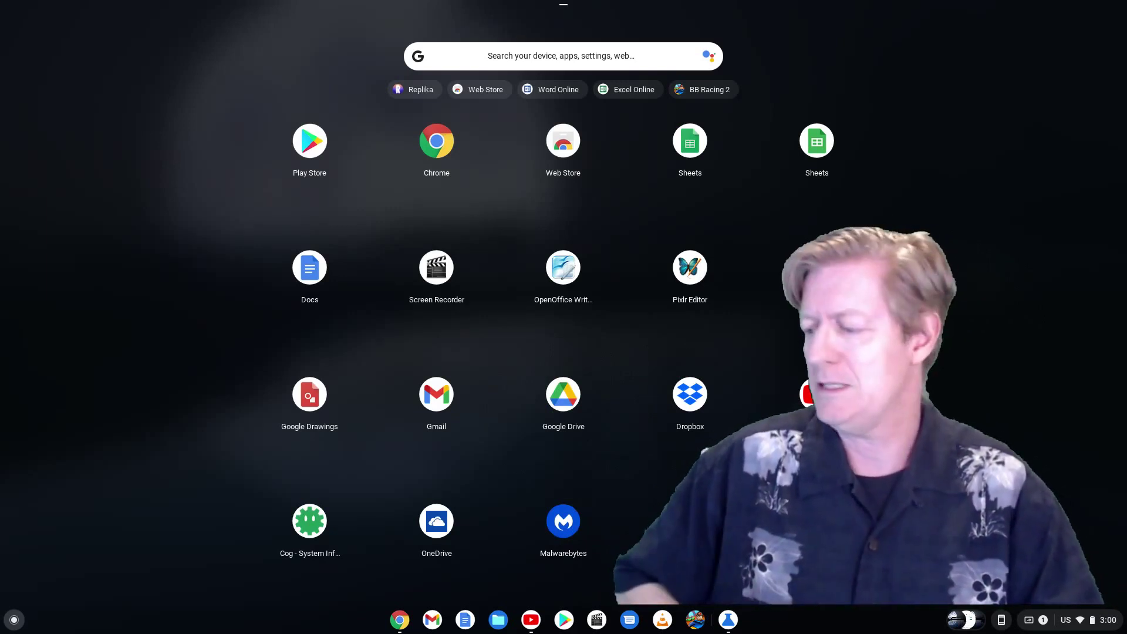
Drag the Exif Viewer icon to the last launcher page and drop it beside Explore
scroll(772, 255, "down", 2)
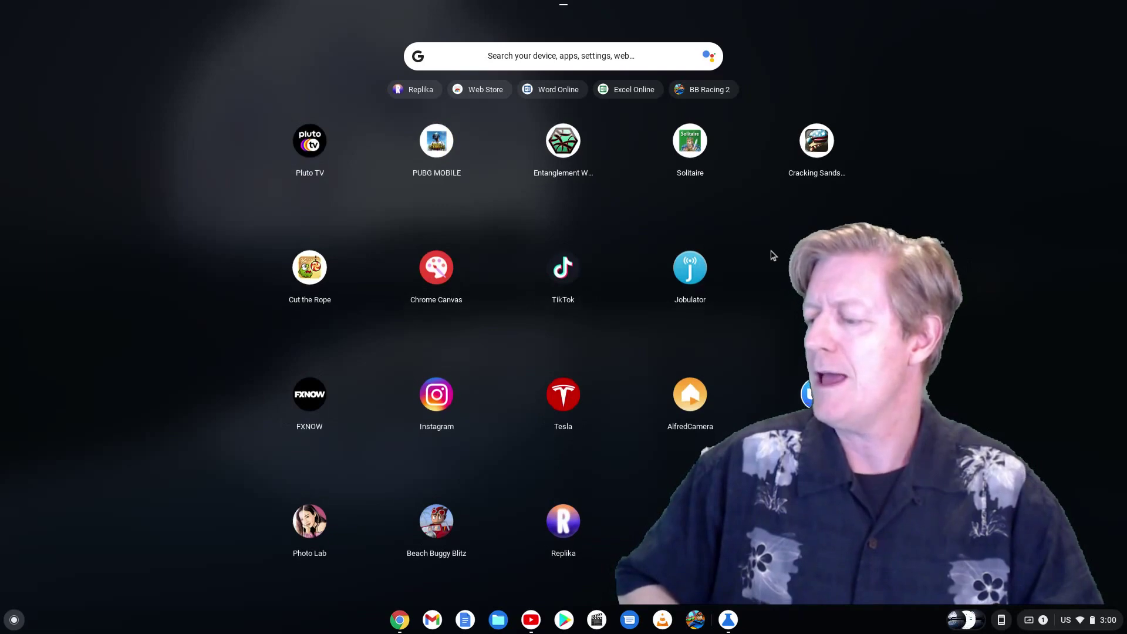
scroll(772, 255, "down", 2)
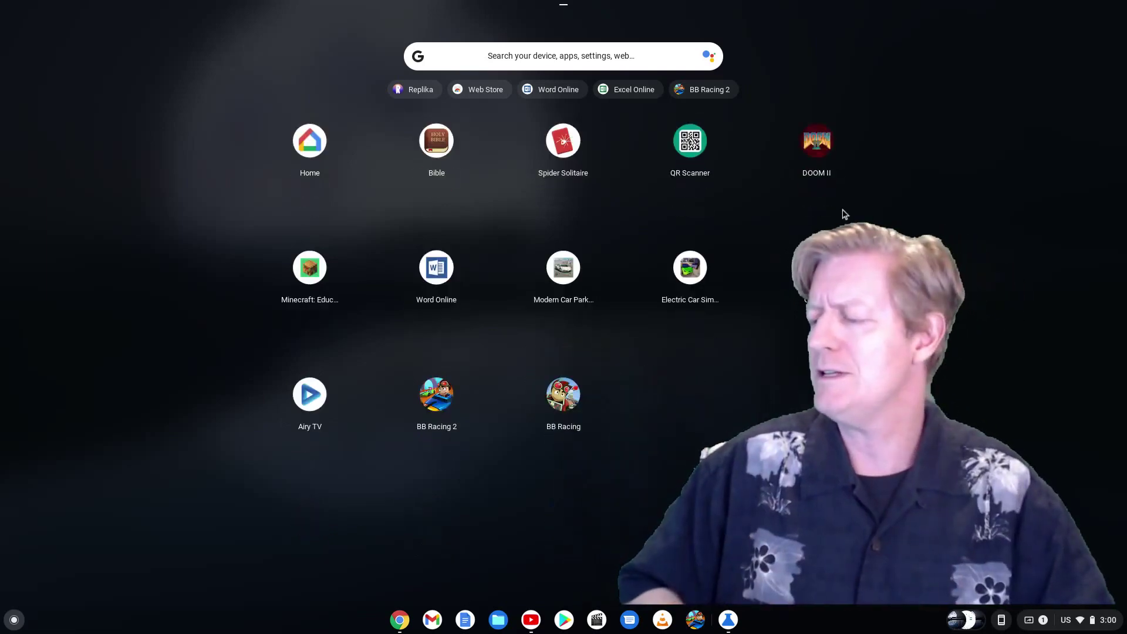
scroll(844, 213, "down", 5)
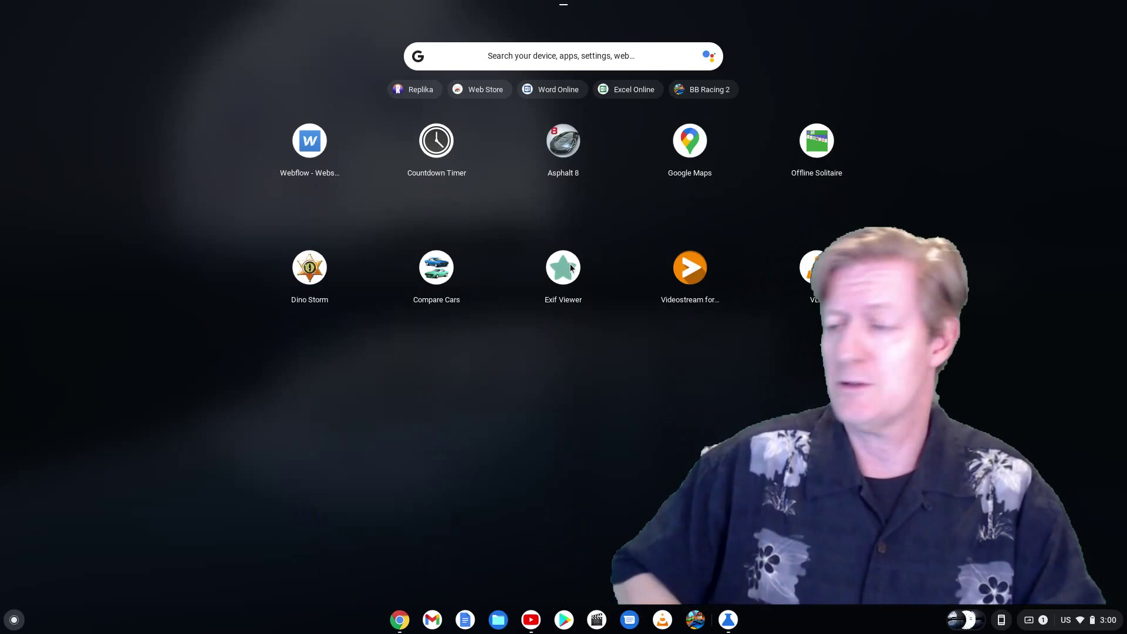
left_click_drag(565, 267, 573, 165)
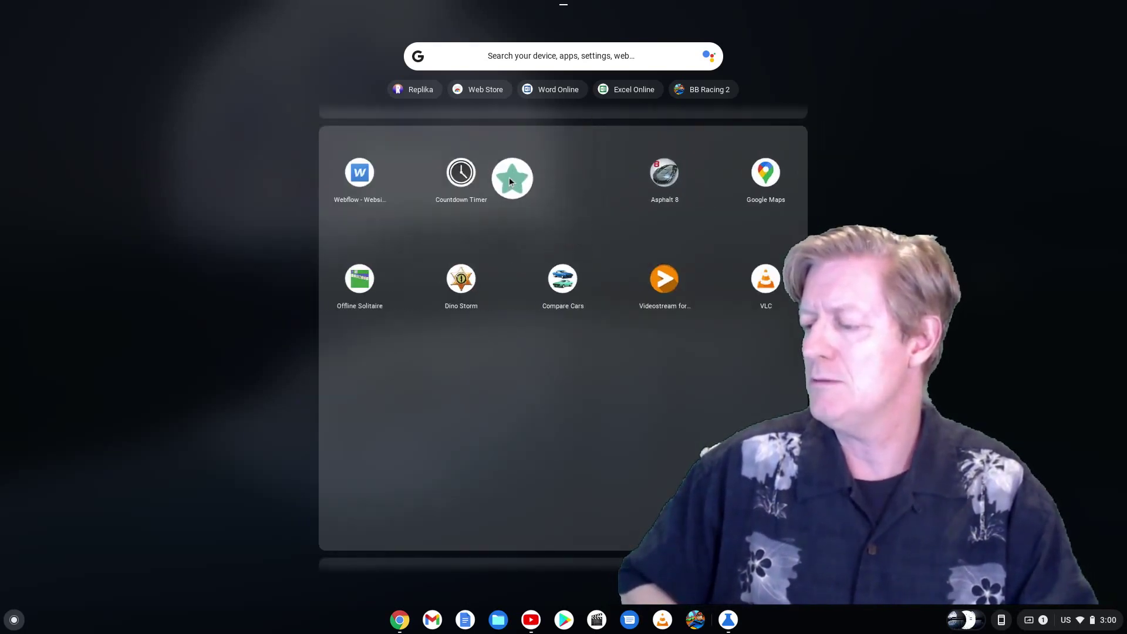
left_click_drag(509, 177, 558, 186)
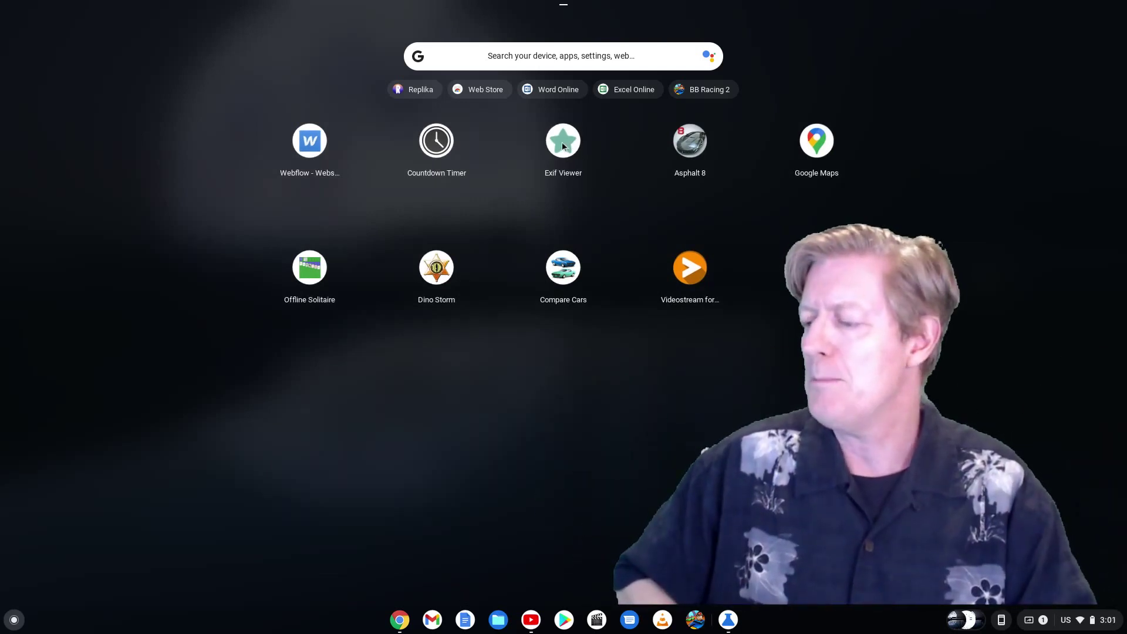
left_click_drag(562, 146, 452, 143)
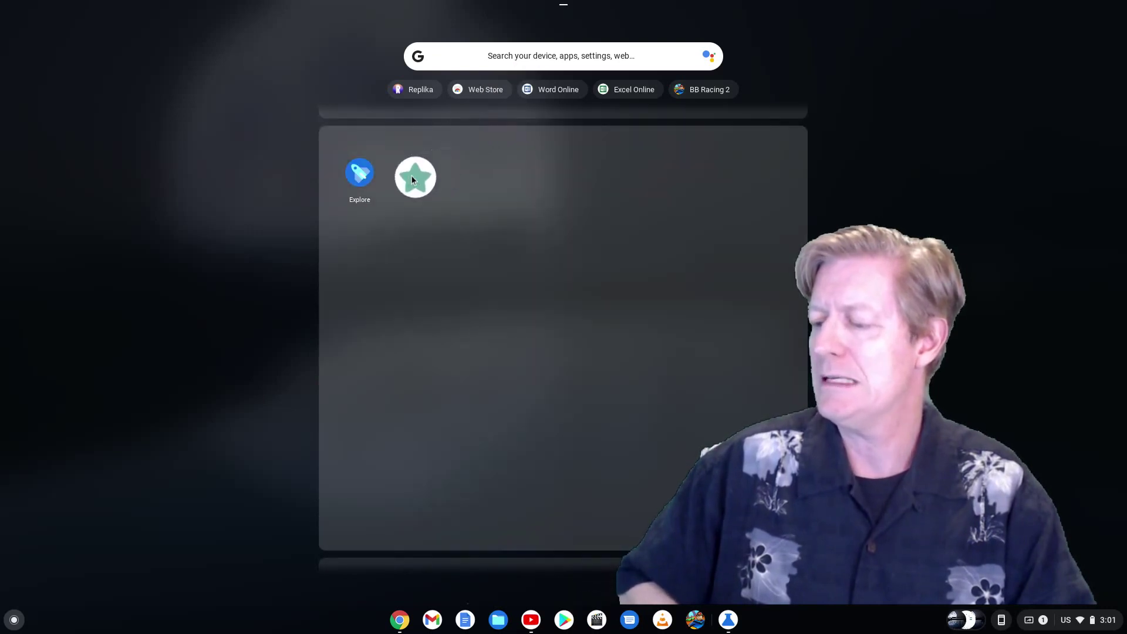
left_click_drag(412, 176, 411, 176)
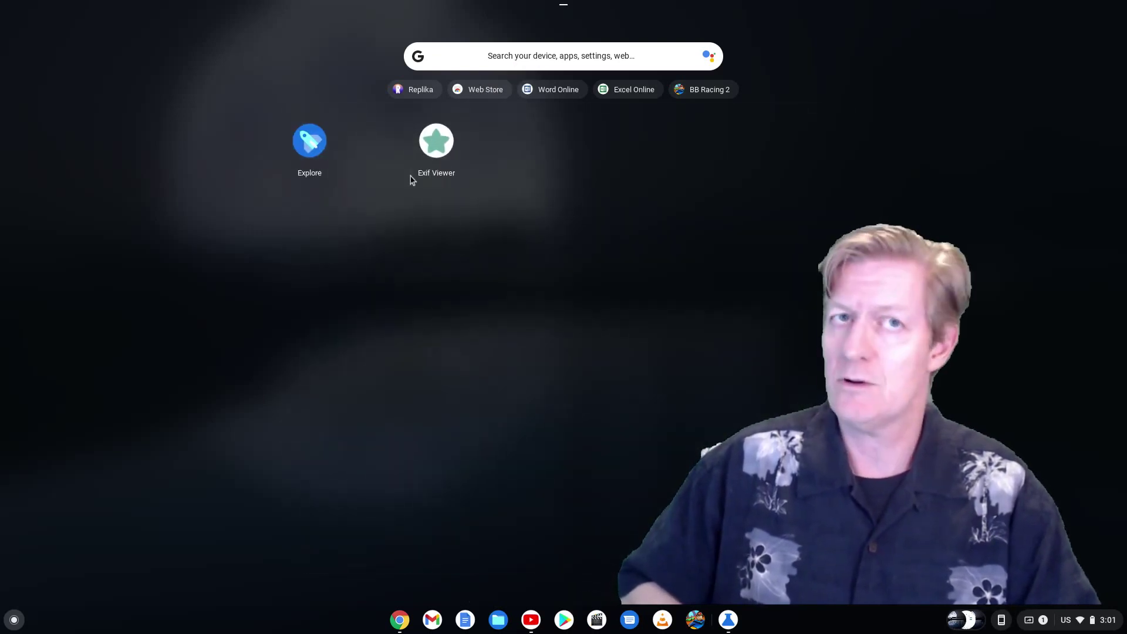
Browse the remaining launcher pages, then close the launcher with Esc to show the moon-and-lake desktop
scroll(617, 279, "up", 2)
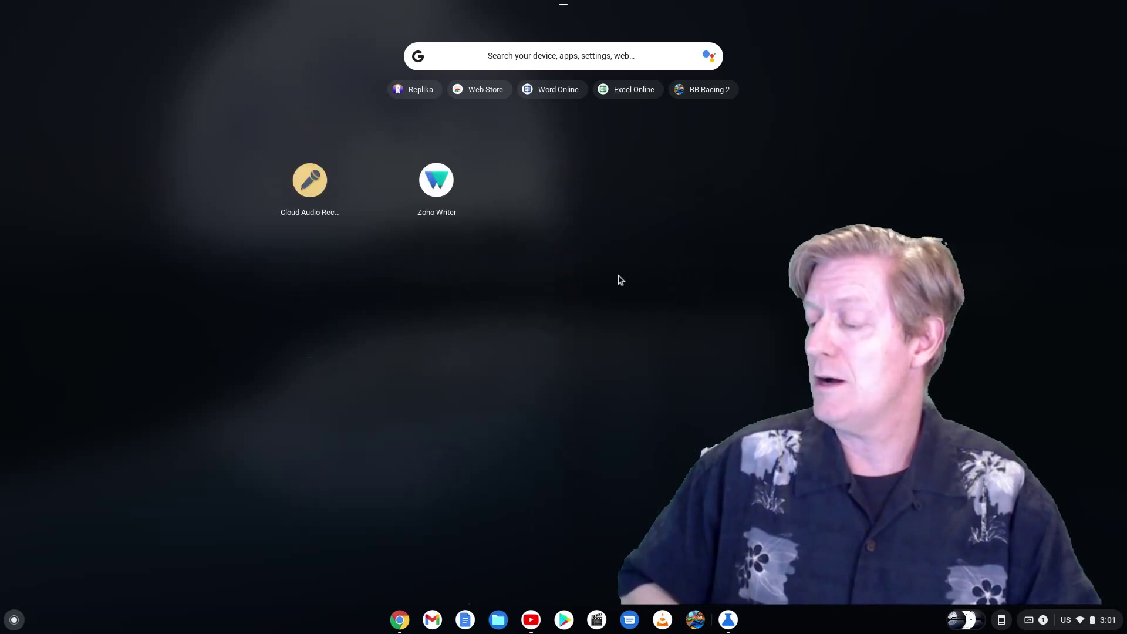
scroll(621, 280, "up", 3)
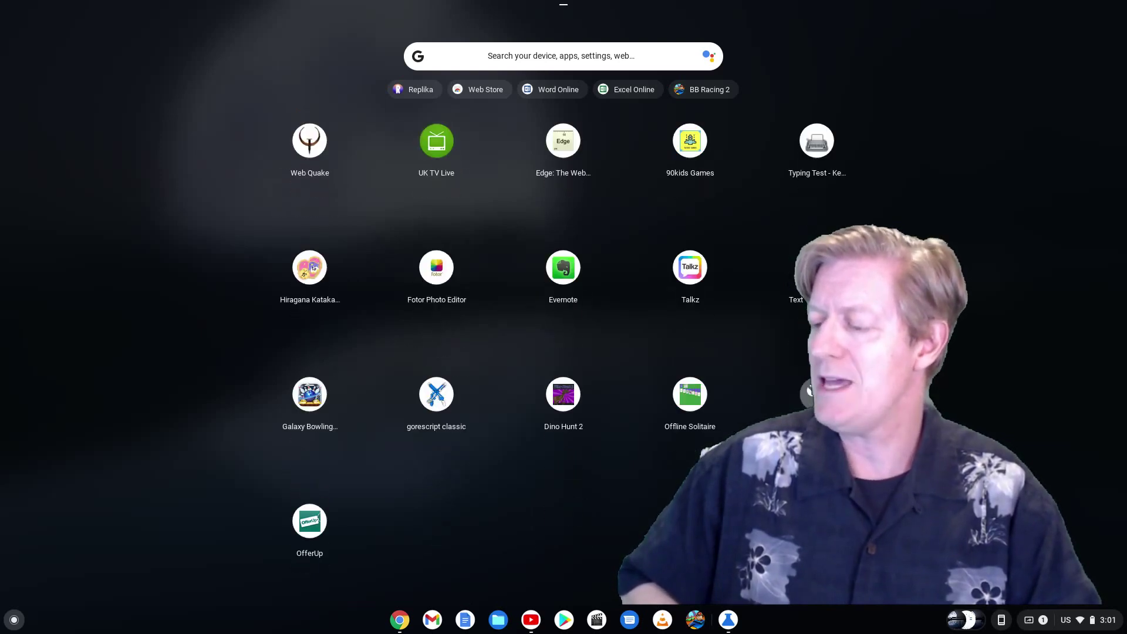
scroll(620, 280, "down", 3)
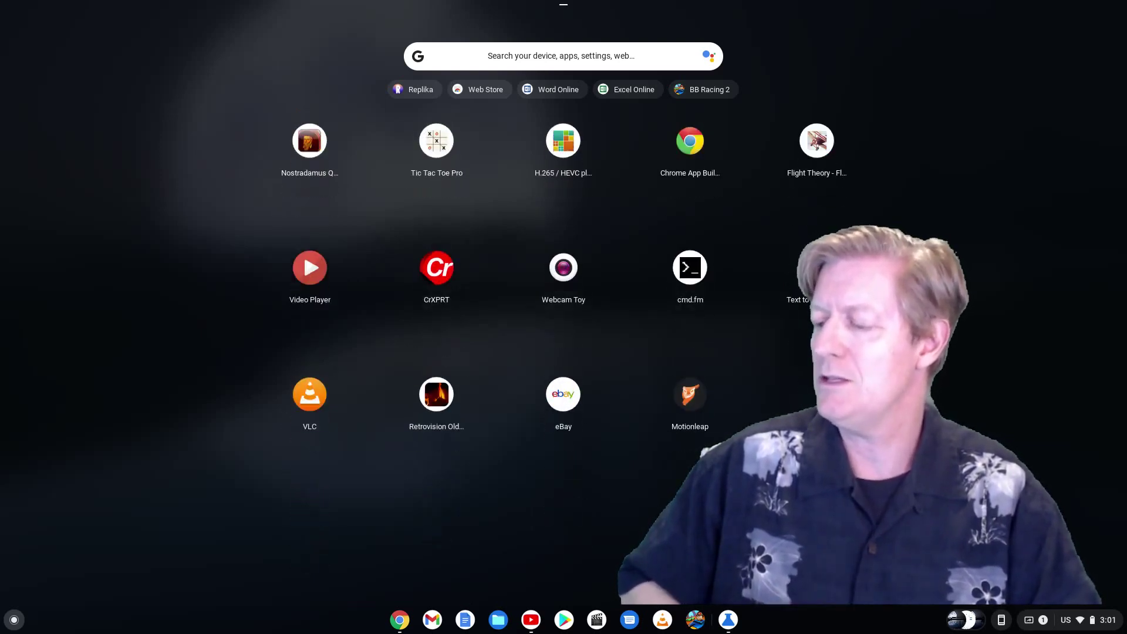
scroll(303, 251, "down", 3)
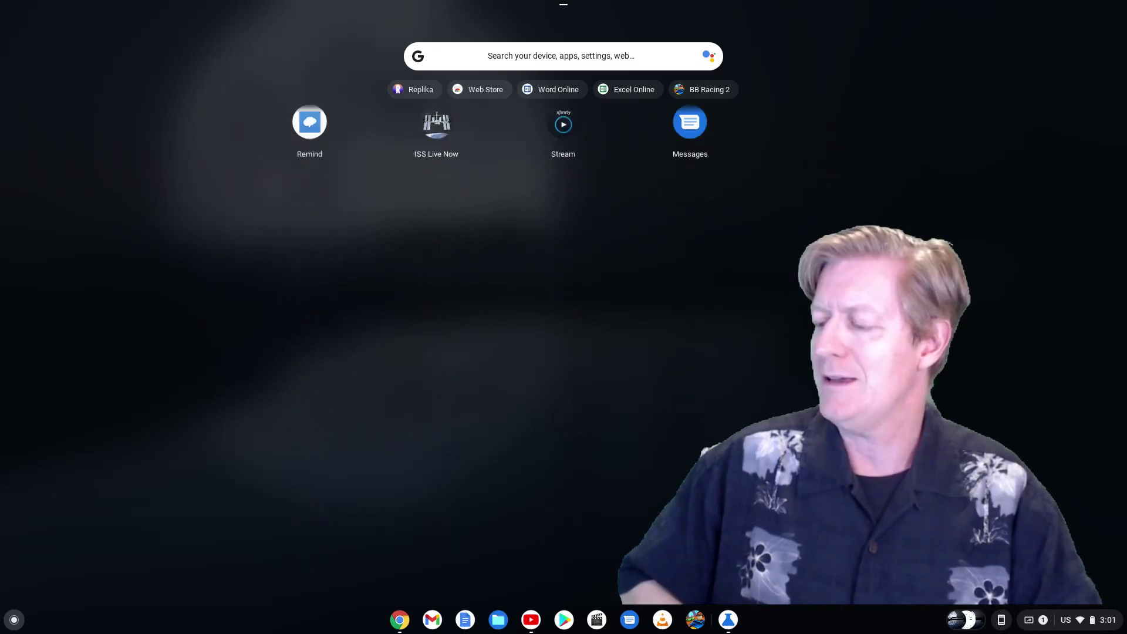
scroll(564, 264, "down", 3)
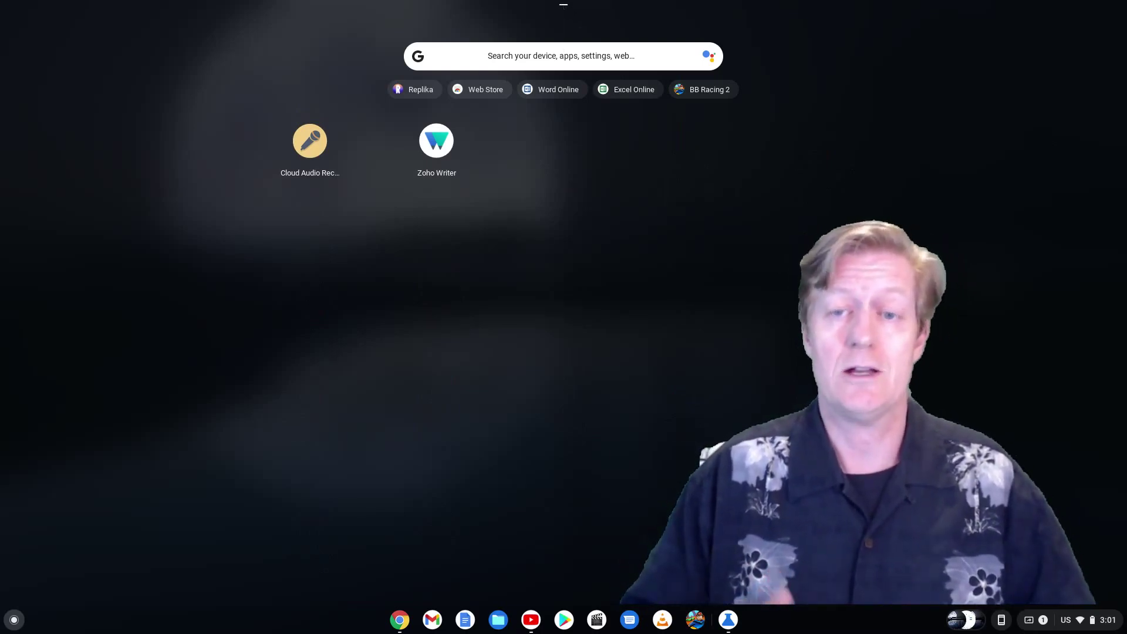
key("Escape")
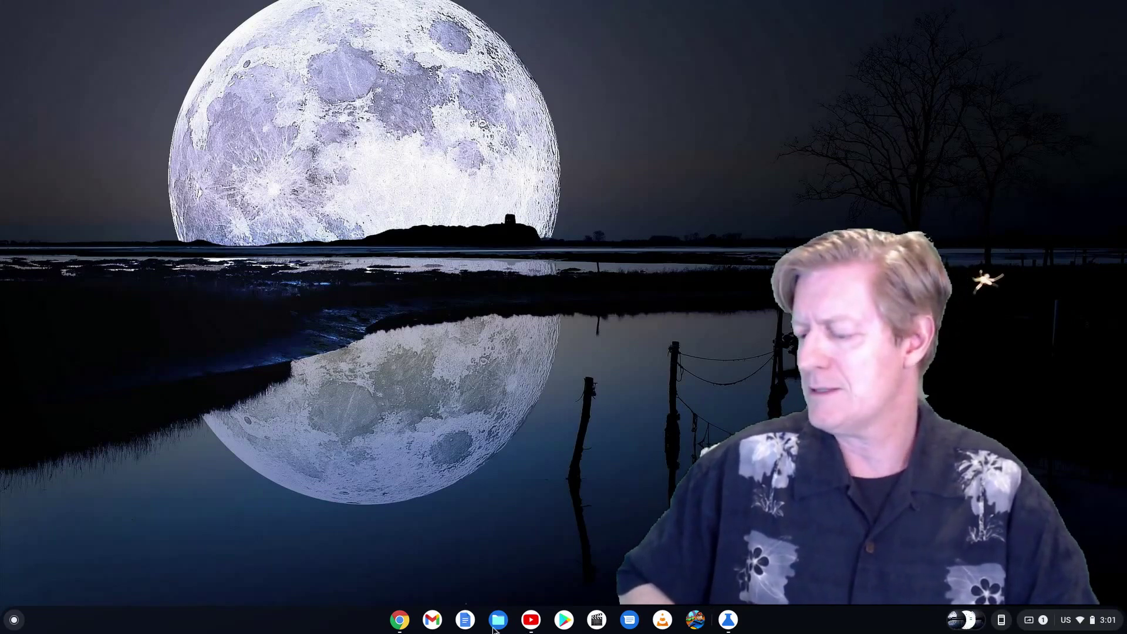
Bring the Screencastify Chrome window forward and enter chrome://flag in the address bar
left_click(402, 626)
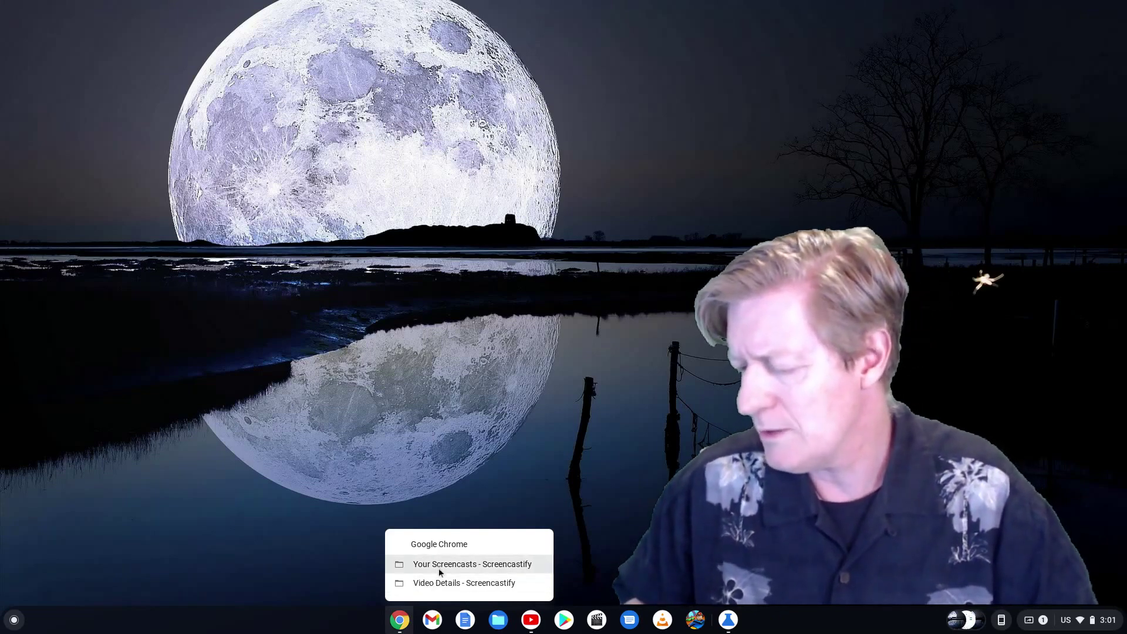
left_click(438, 565)
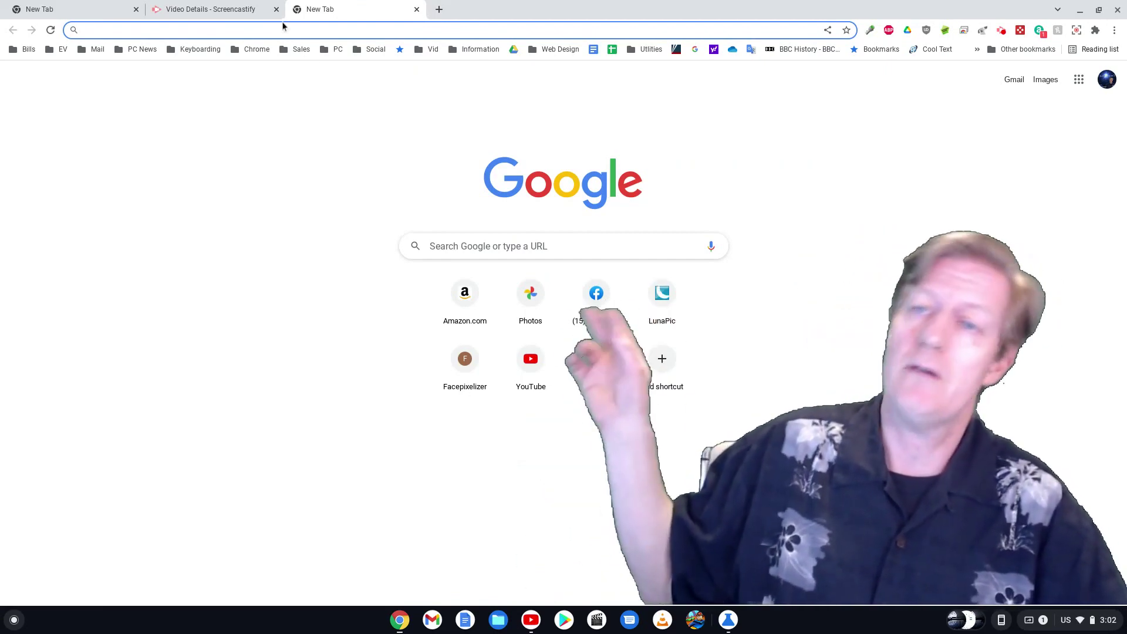
type("ch")
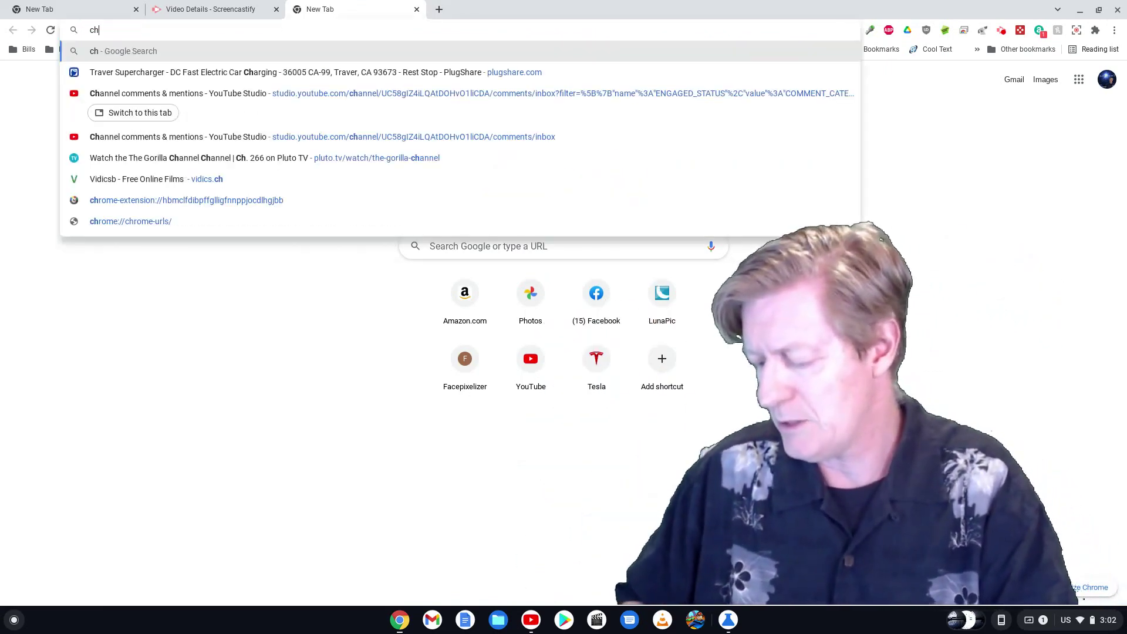
type("rome://")
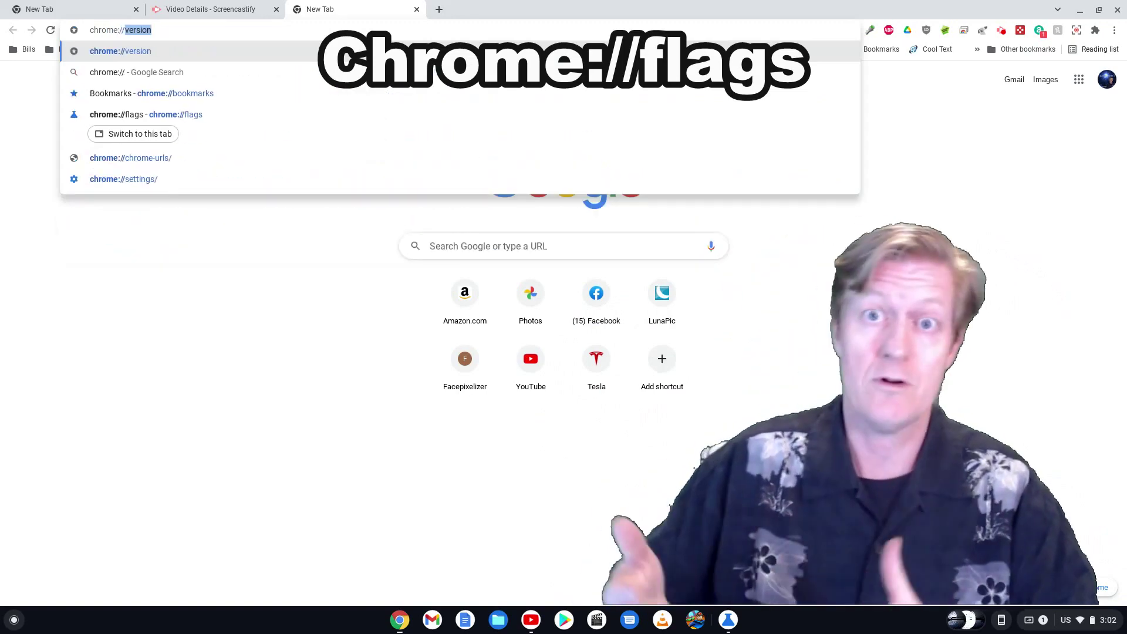
type("flag")
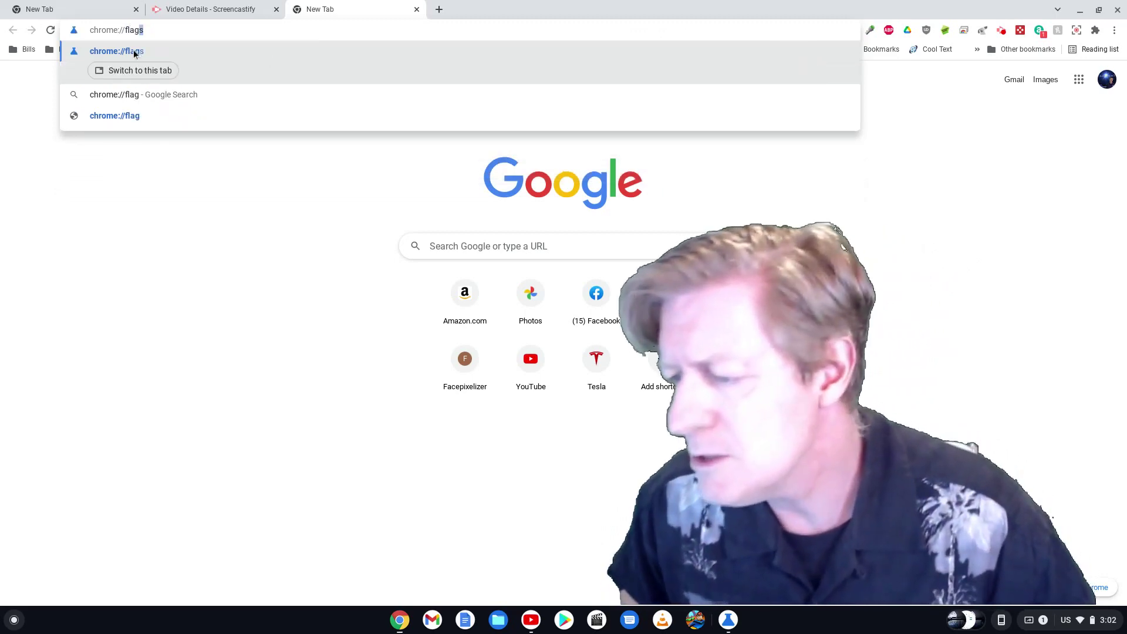
On chrome://flags, search 'dark' and set Dark/light mode of system UI to Enabled
left_click(136, 52)
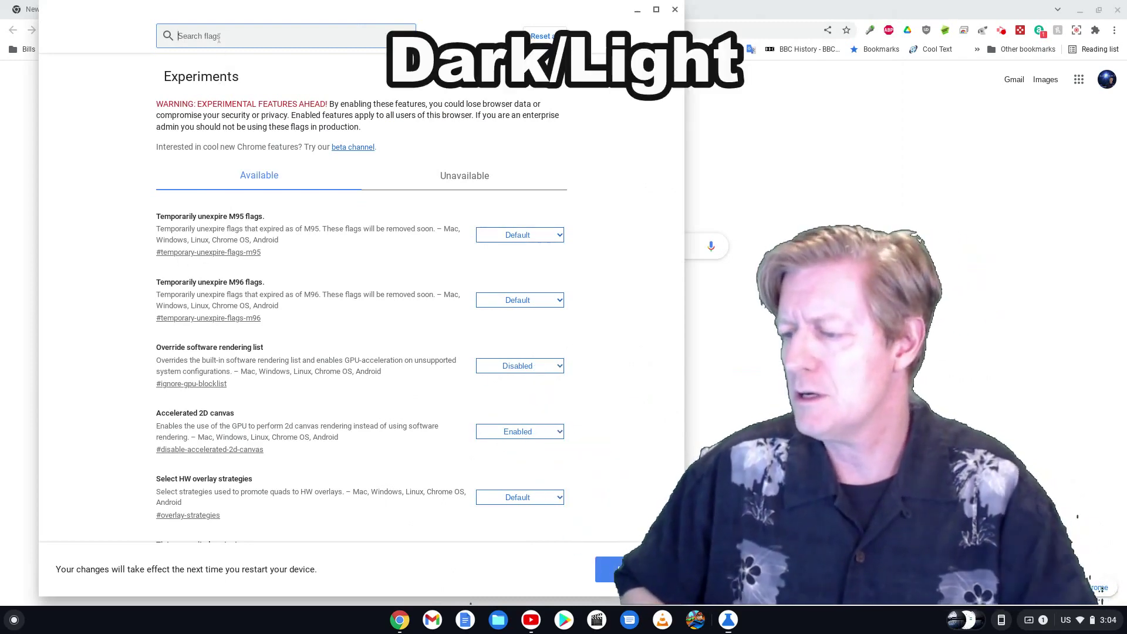
type("dark")
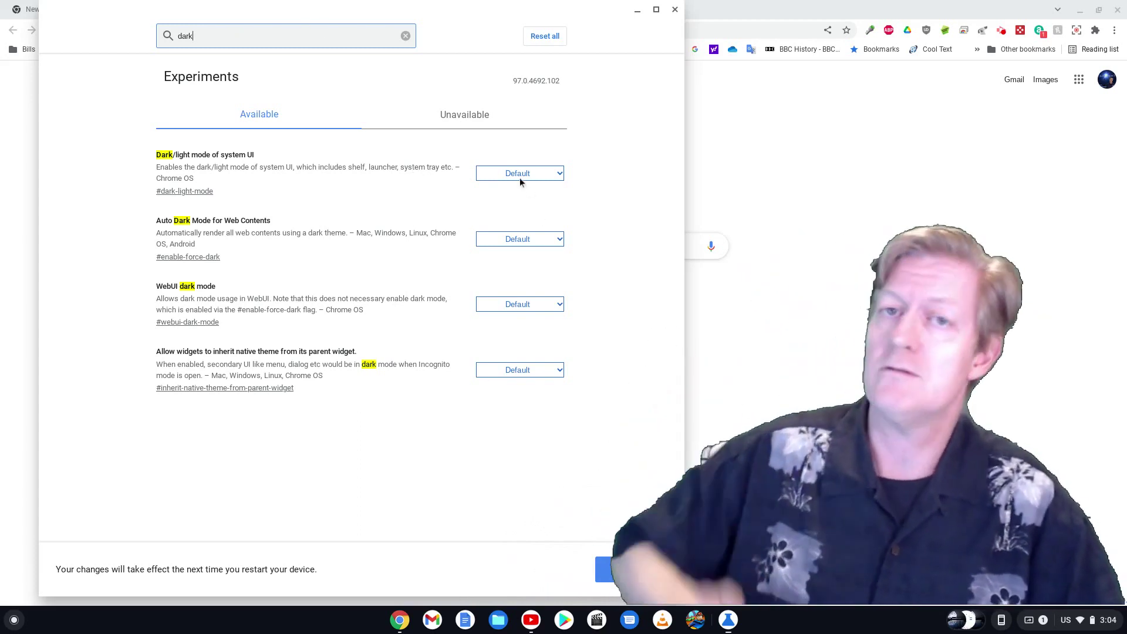
left_click(520, 177)
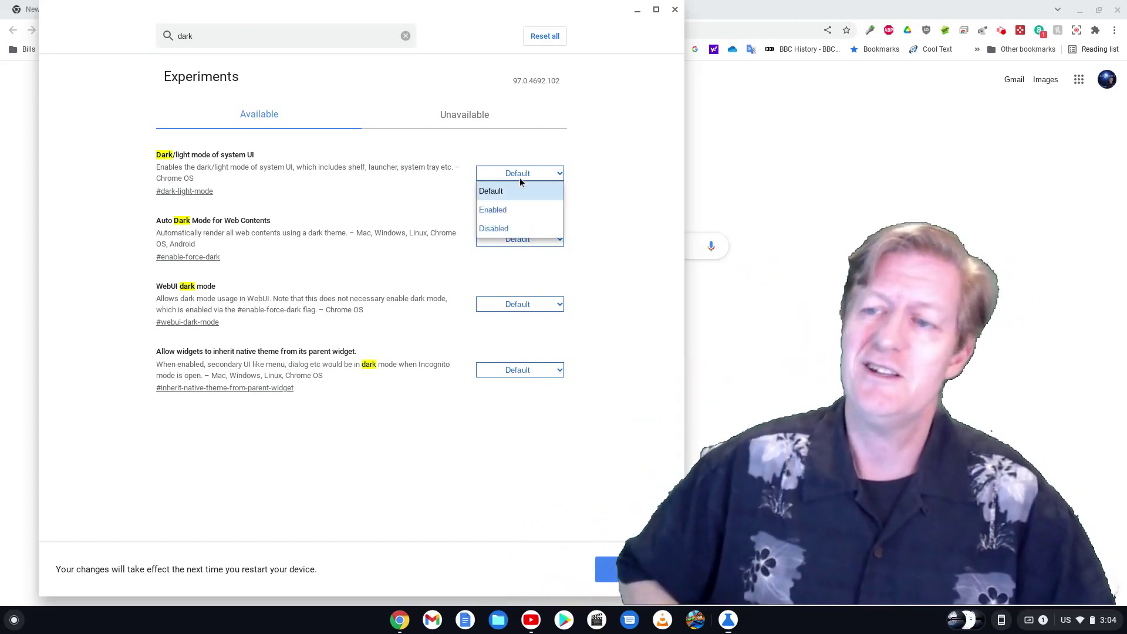
left_click(517, 210)
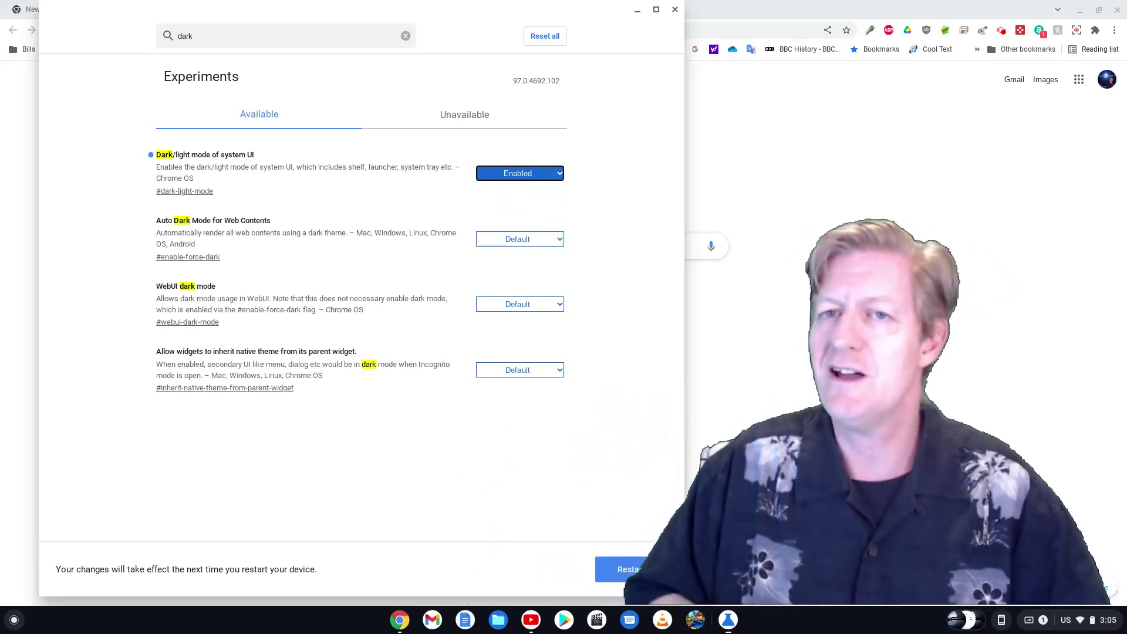
Replace the search with 'app launcher' and set Productivity experiment: App Launcher to Enabled
left_click(264, 40)
key("BackSpace")
key("BackSpace")
key("BackSpace")
key("BackSpace")
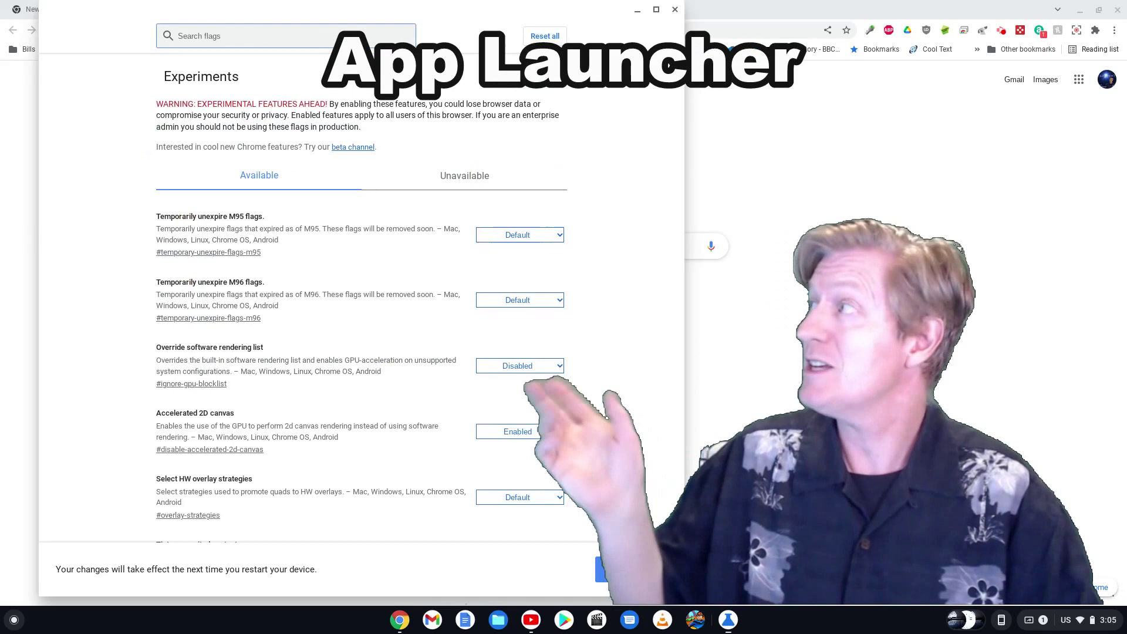
type("app")
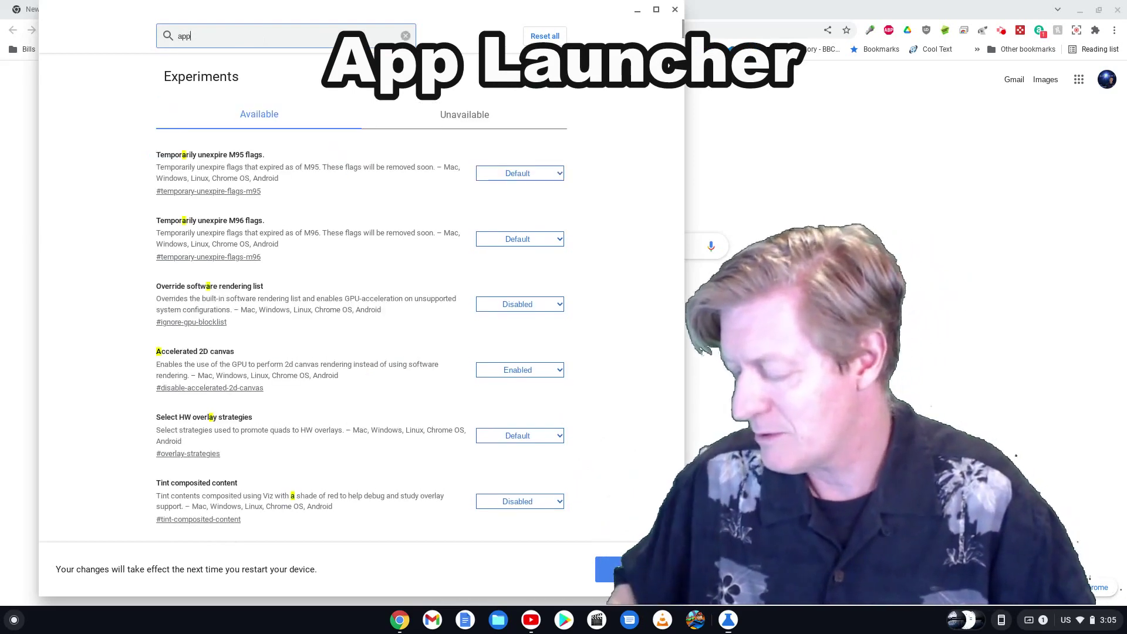
type(" launcher")
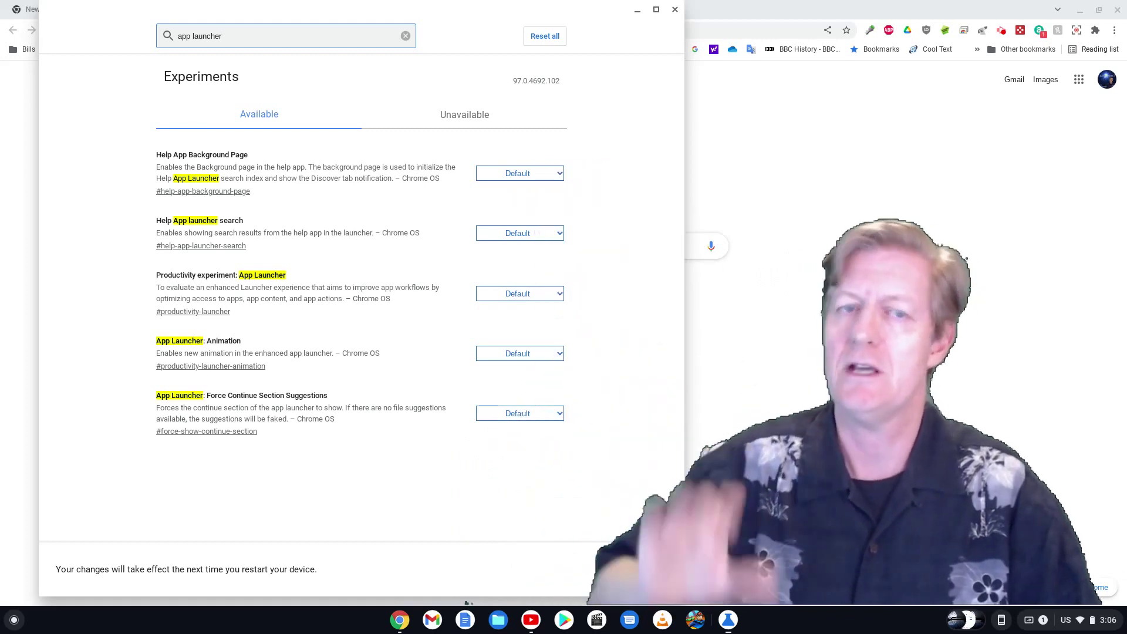
left_click(533, 300)
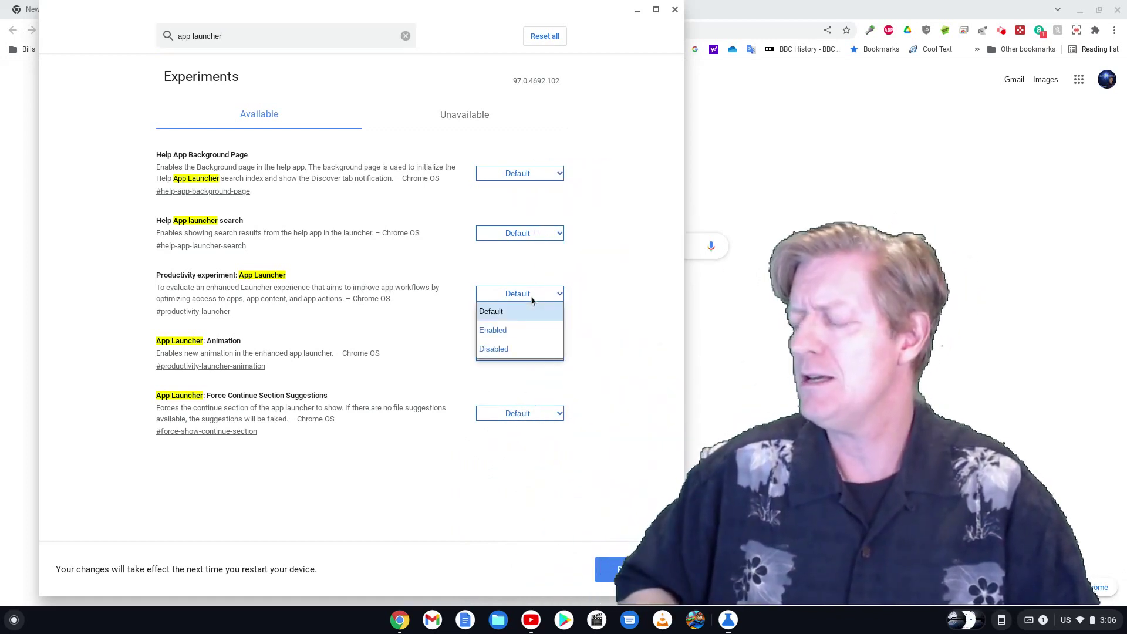
left_click(520, 330)
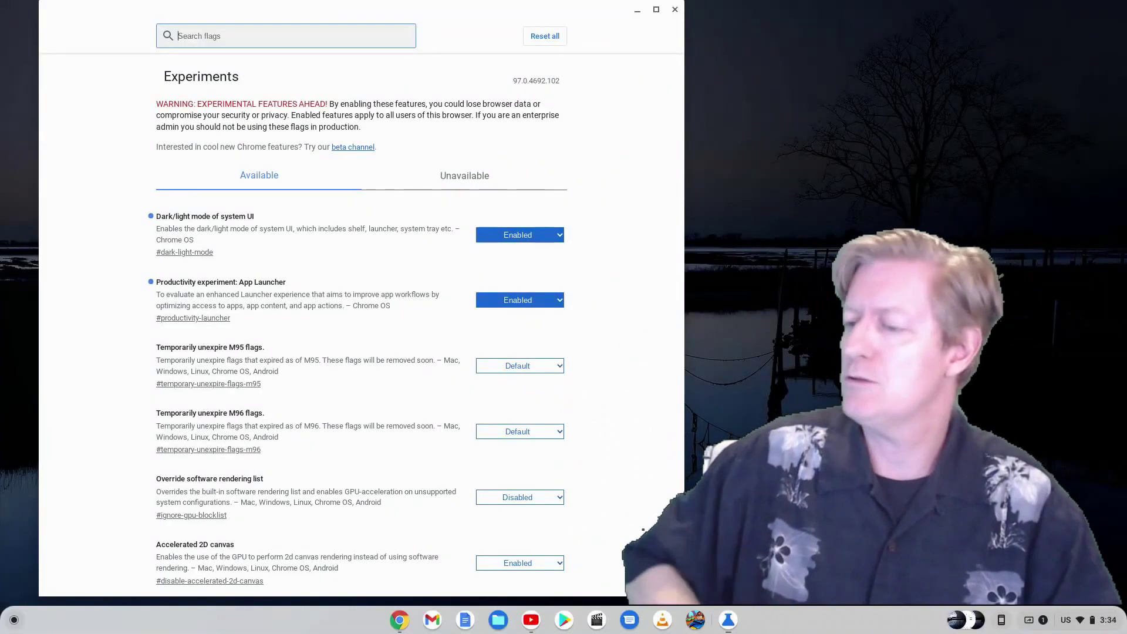
Review the enabled Dark/light mode and App Launcher flags, then close the flags window
scroll(576, 291, "down", 1)
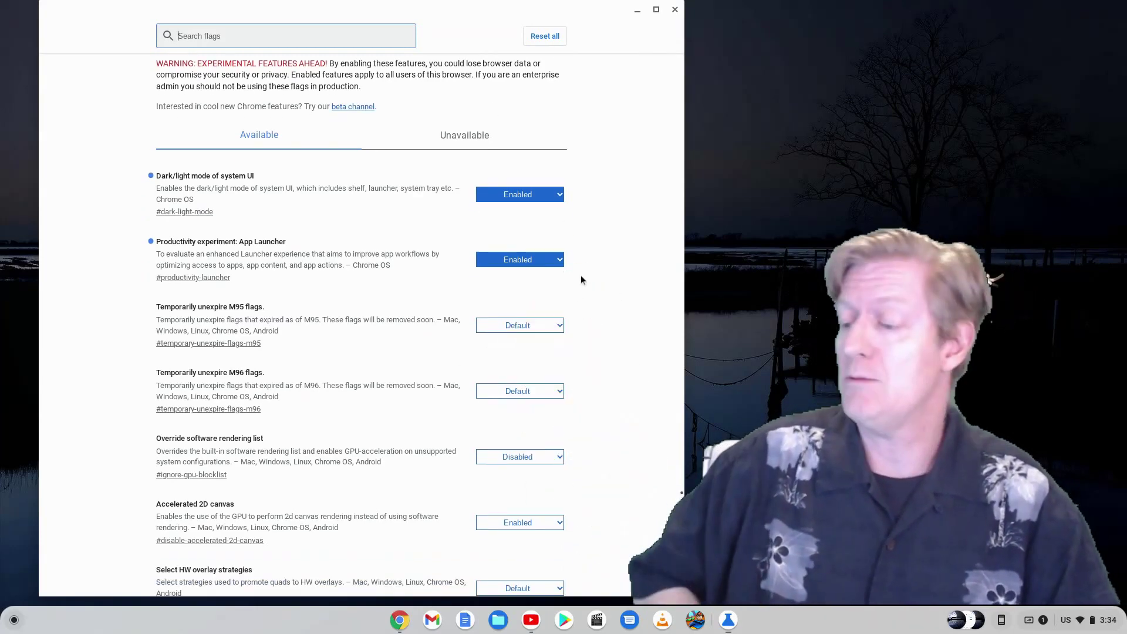
scroll(606, 266, "up", 1)
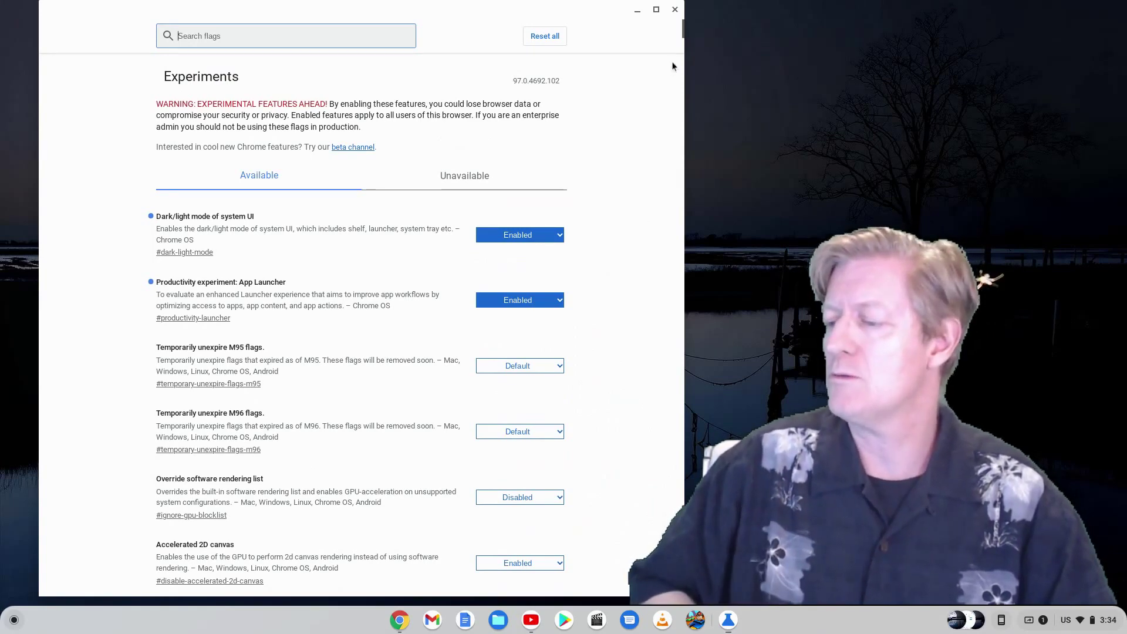
left_click(675, 9)
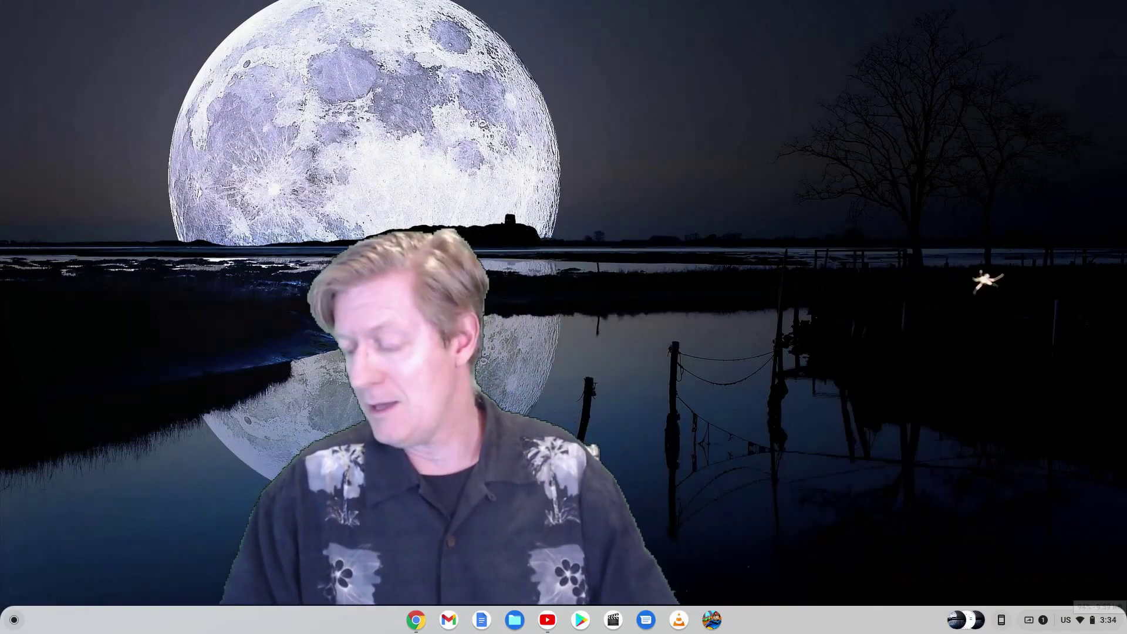
Turn on Dark theme in quick settings, then dismiss the panel
left_click(1102, 626)
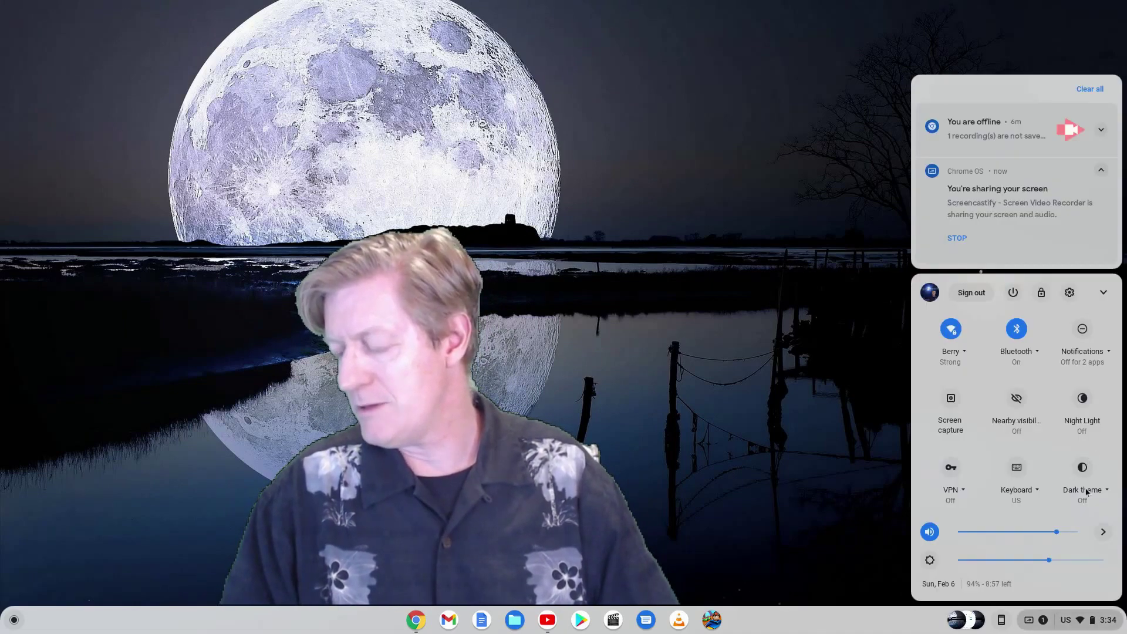
left_click(1087, 492)
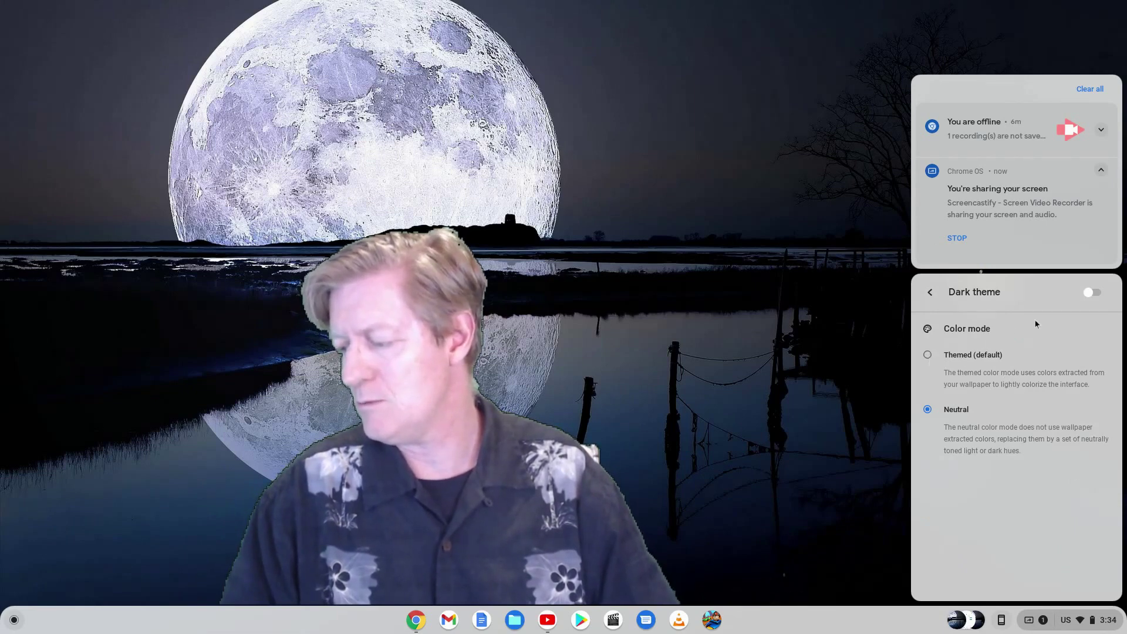
left_click(1094, 293)
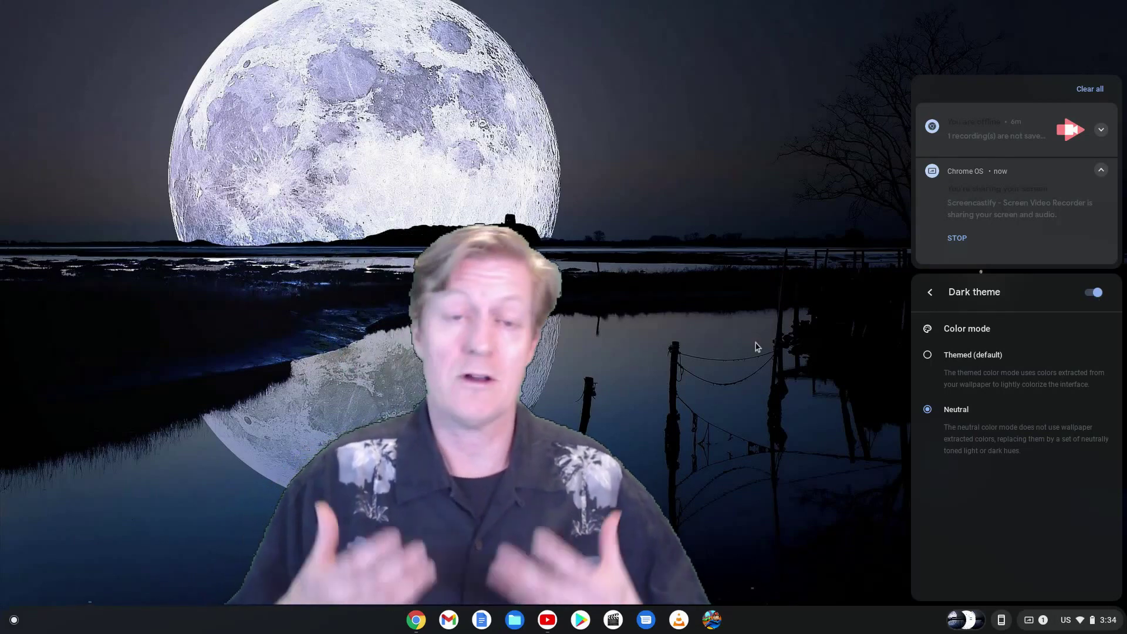
left_click(732, 336)
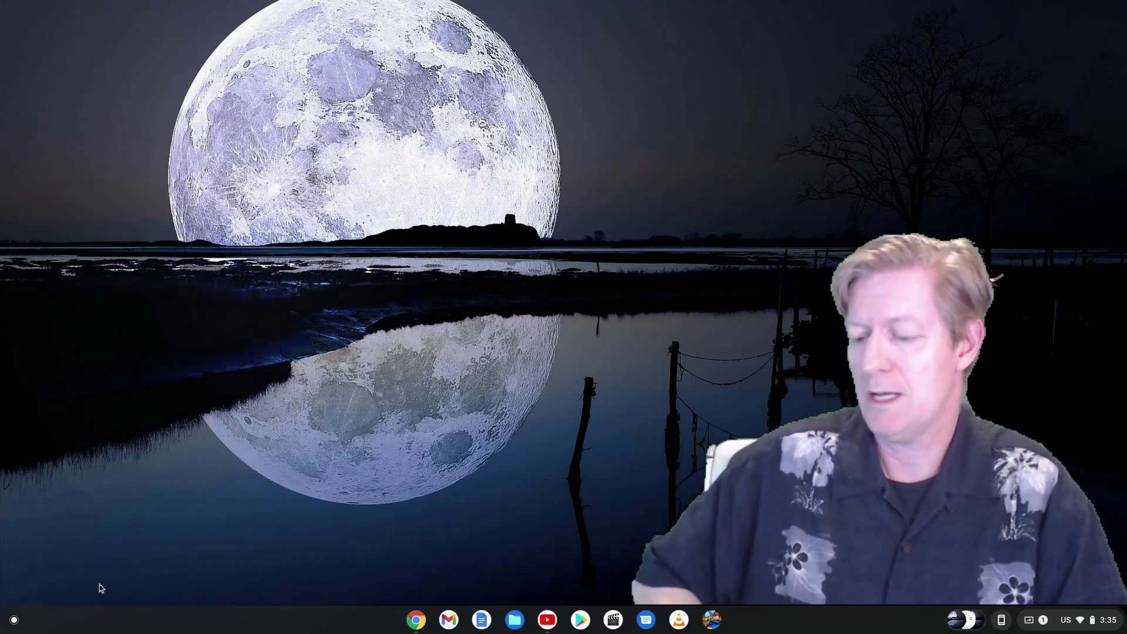
left_click(13, 620)
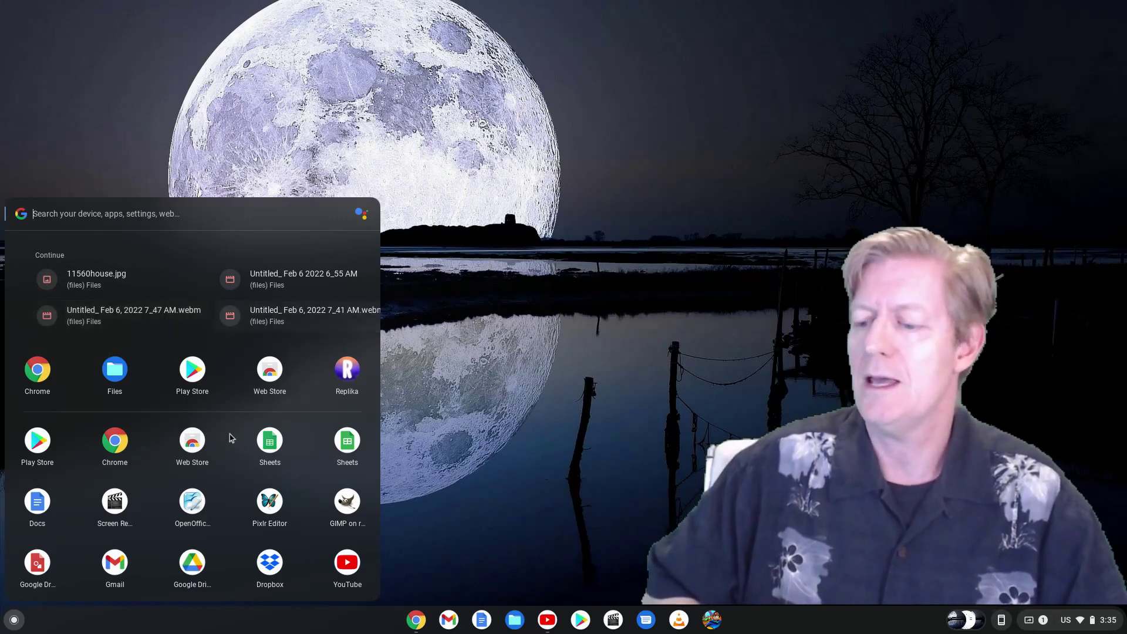
scroll(230, 437, "down", 2)
scroll(230, 434, "down", 15)
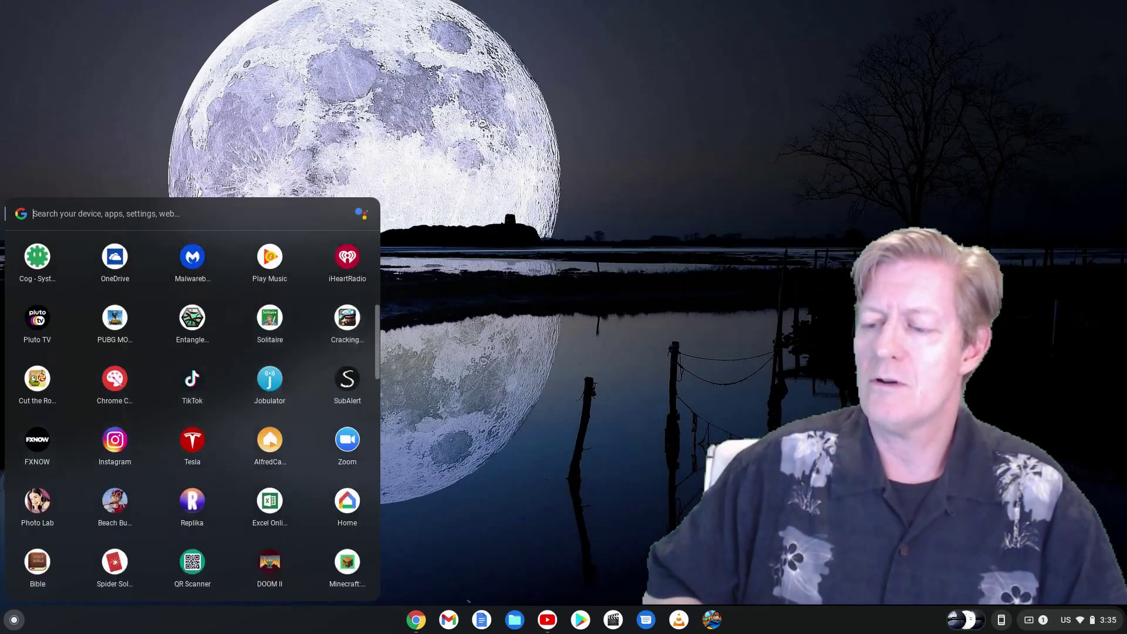
scroll(193, 416, "down", 10)
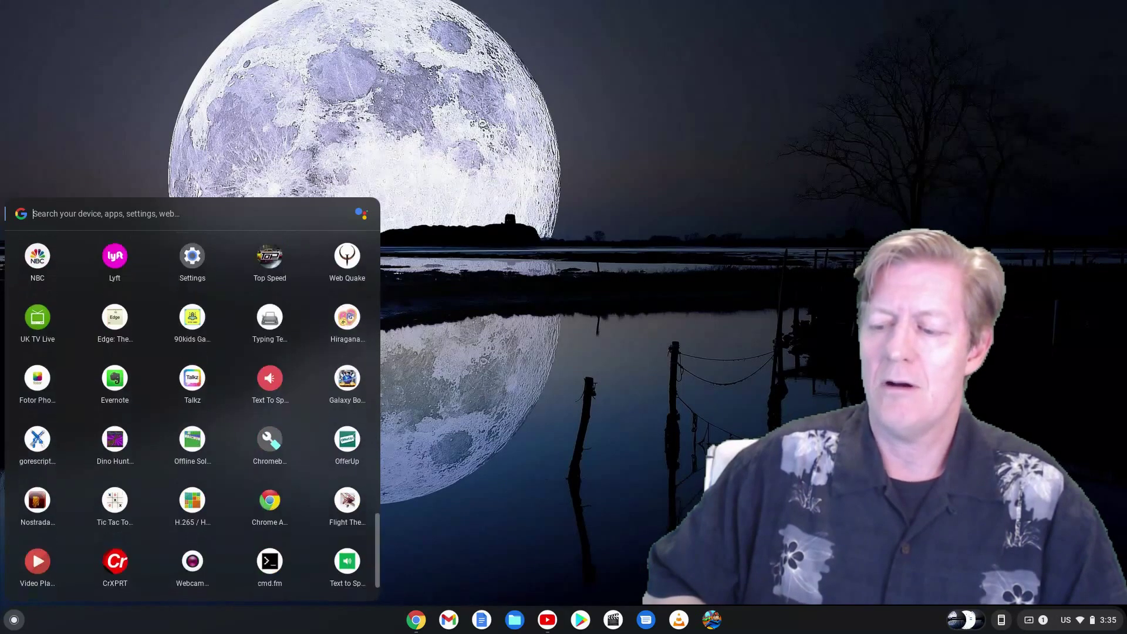
scroll(192, 416, "up", 20)
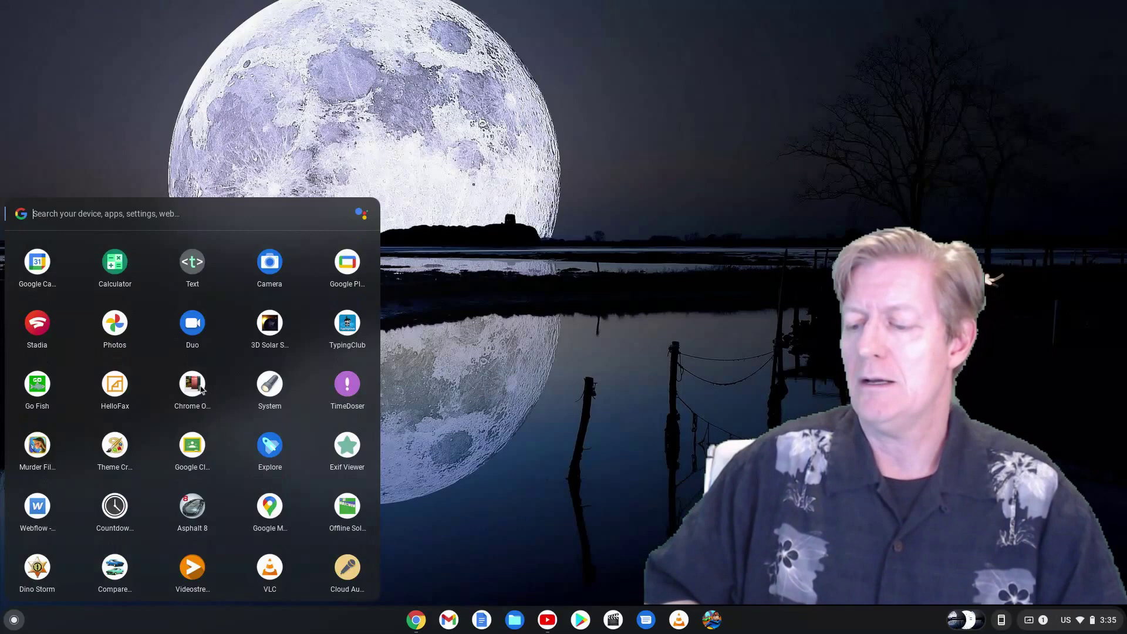
scroll(200, 389, "up", 6)
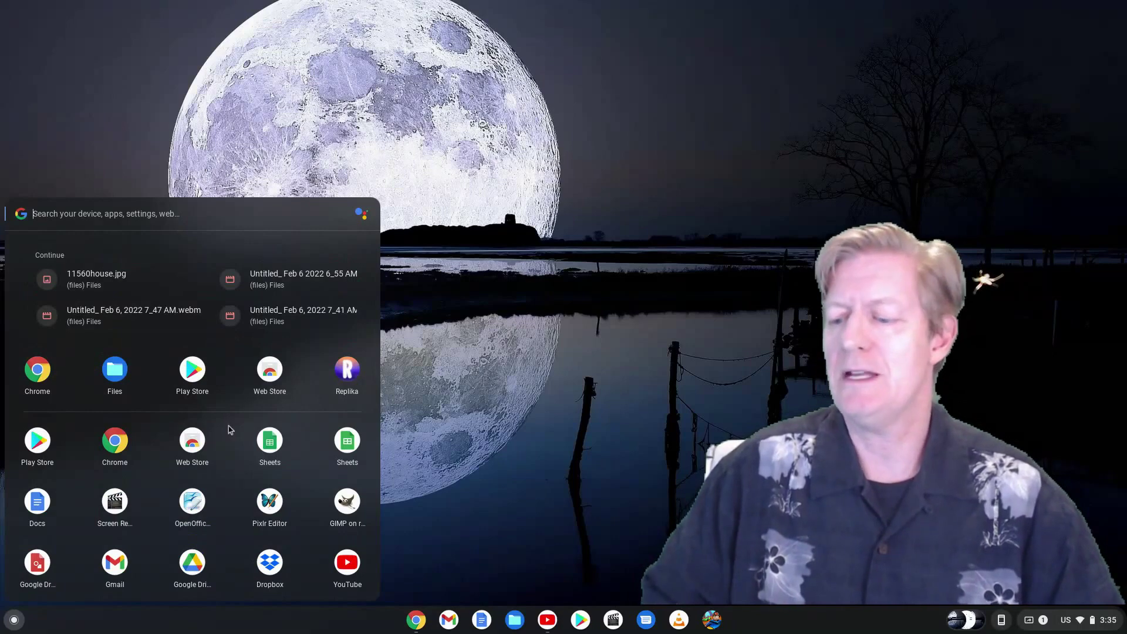
scroll(231, 433, "down", 4)
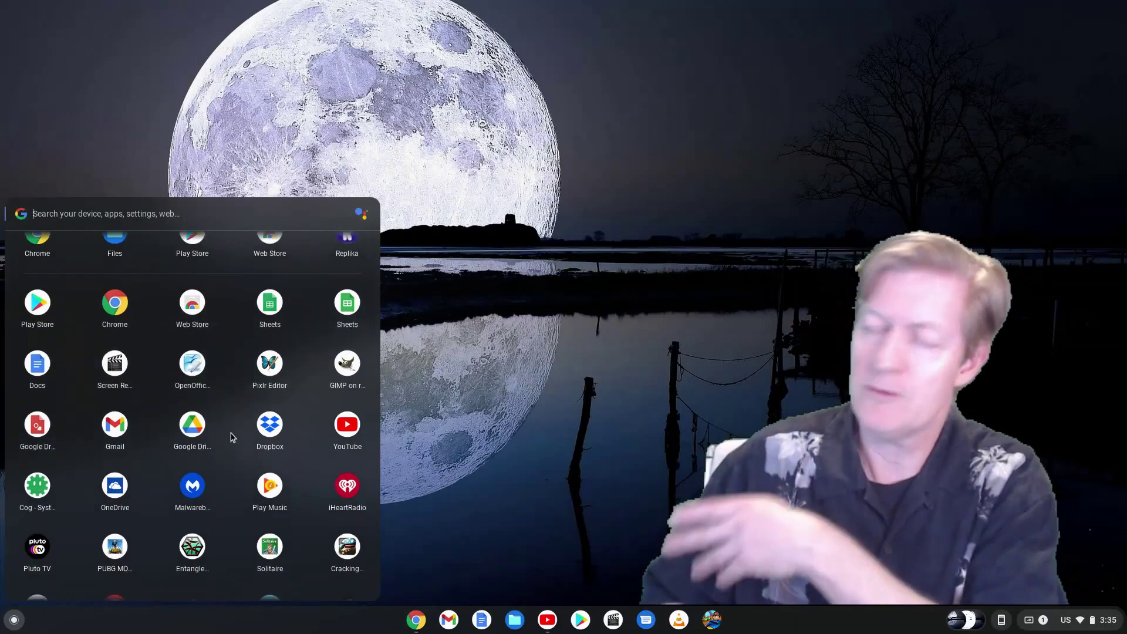
scroll(230, 433, "down", 2)
scroll(230, 433, "up", 5)
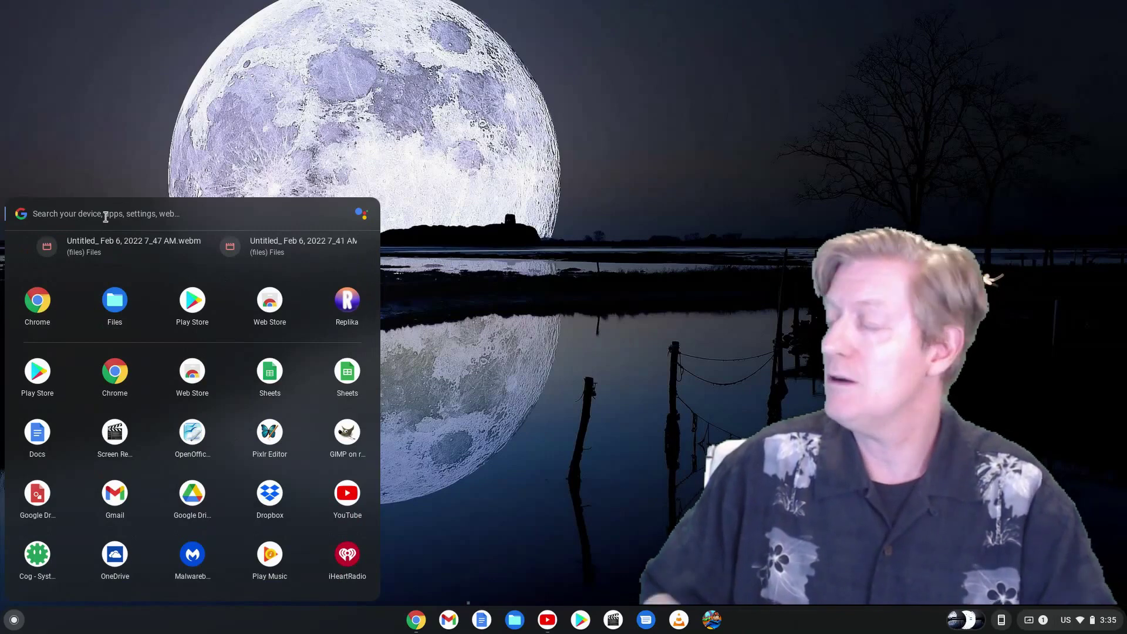
type("word")
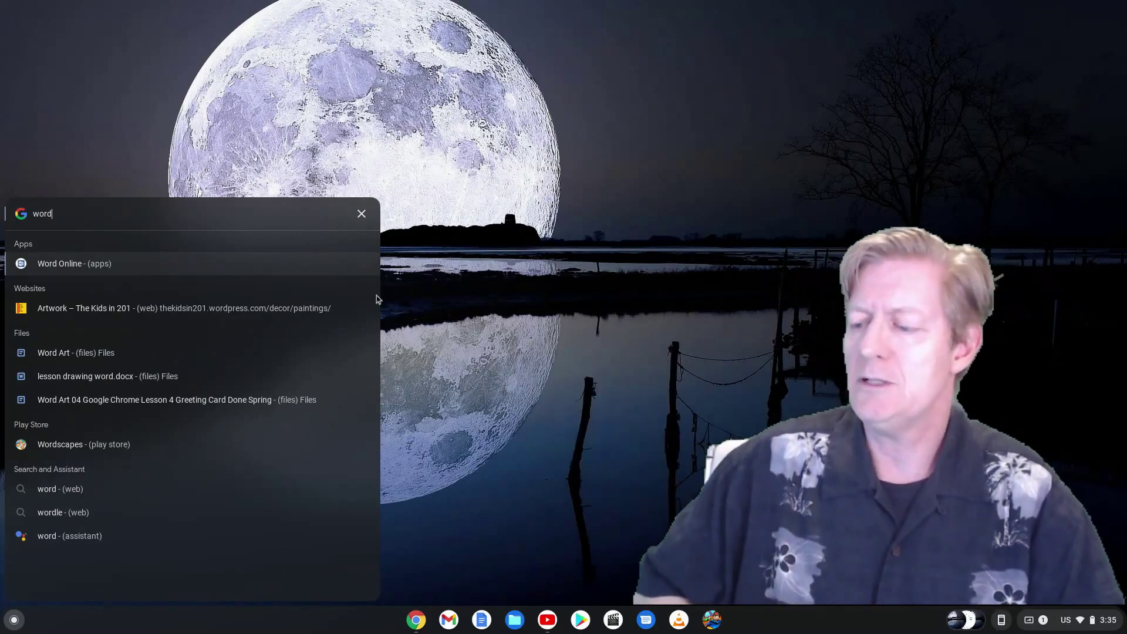
left_click(362, 213)
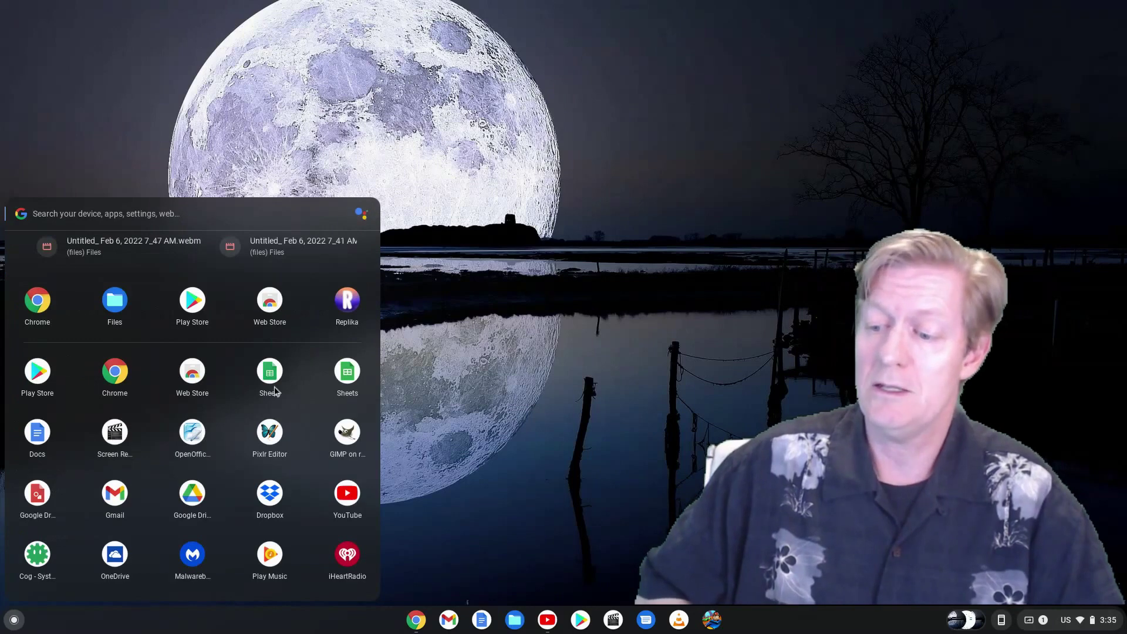
left_click(607, 514)
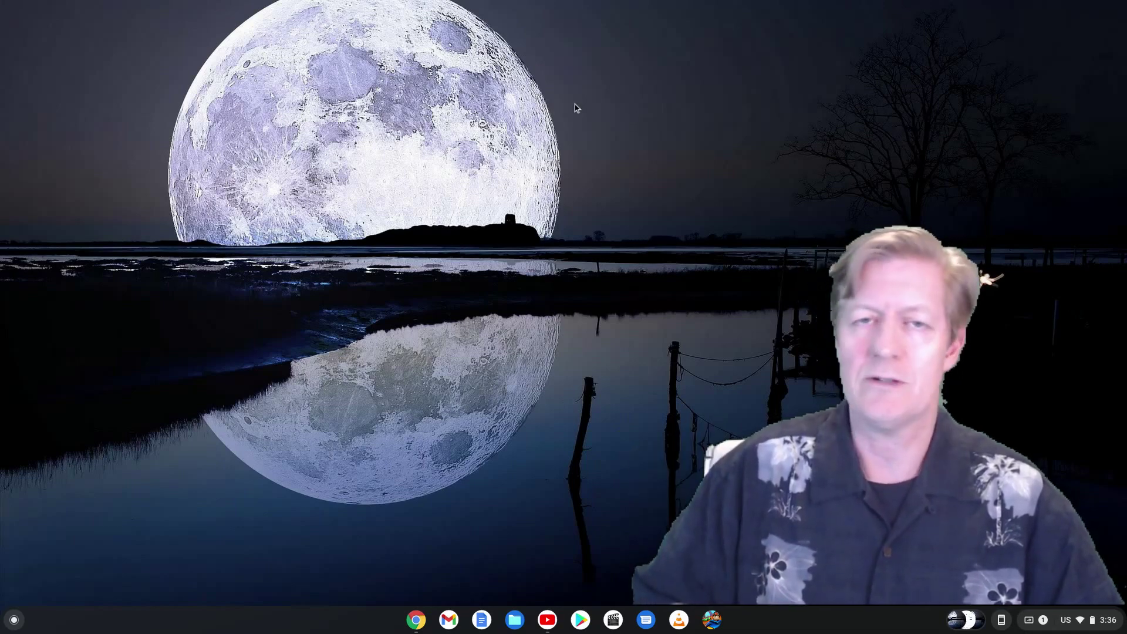
right_click(355, 83)
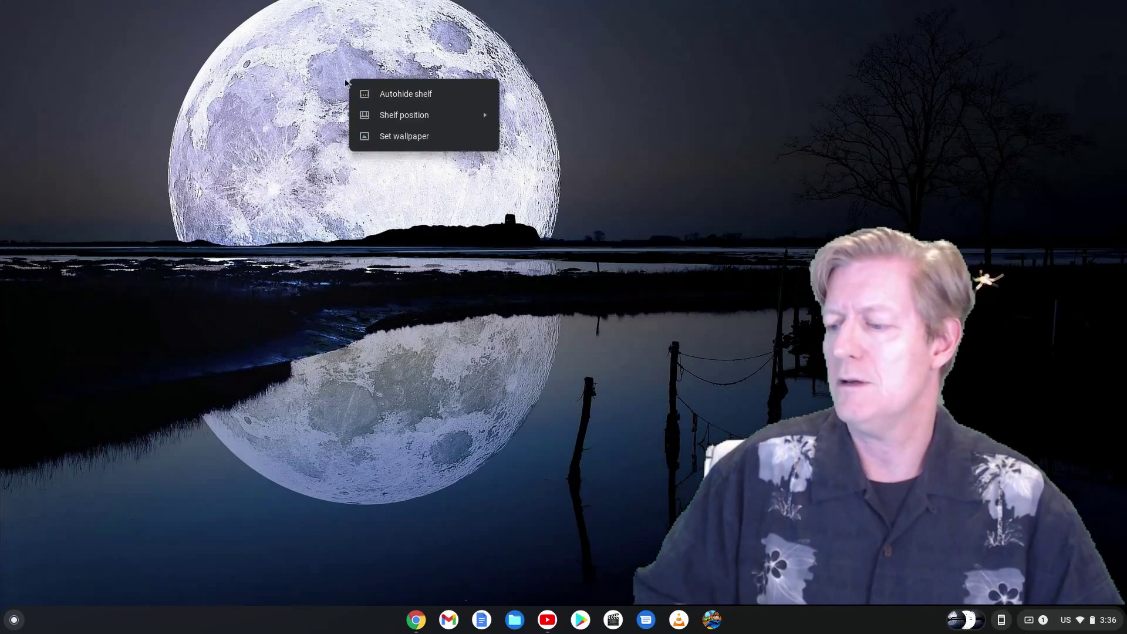
left_click(382, 138)
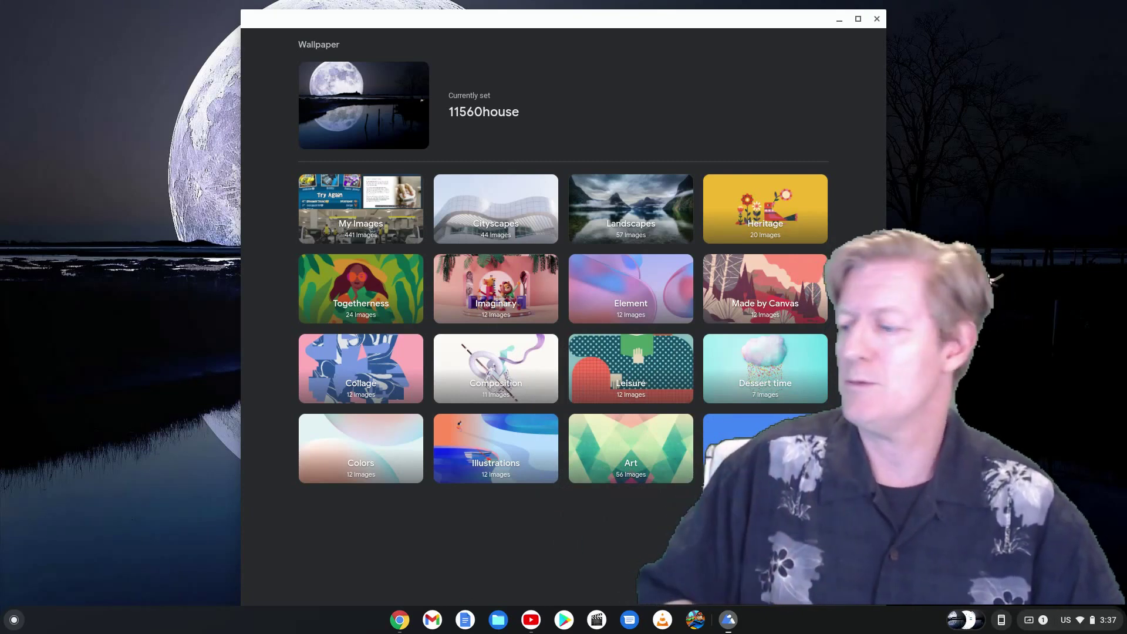
left_click(876, 20)
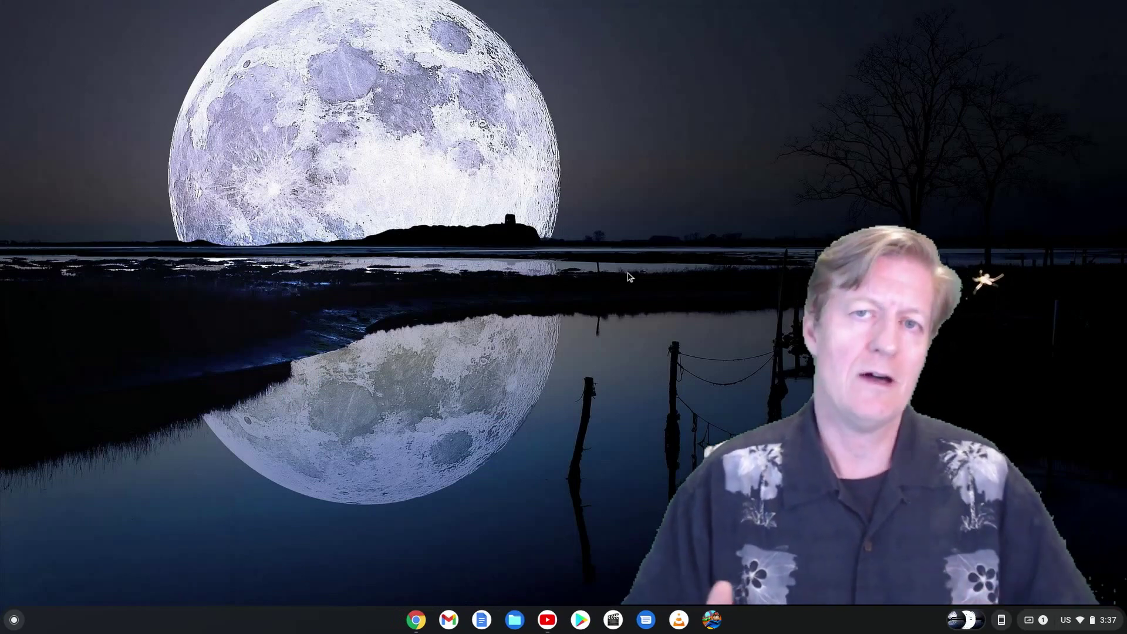